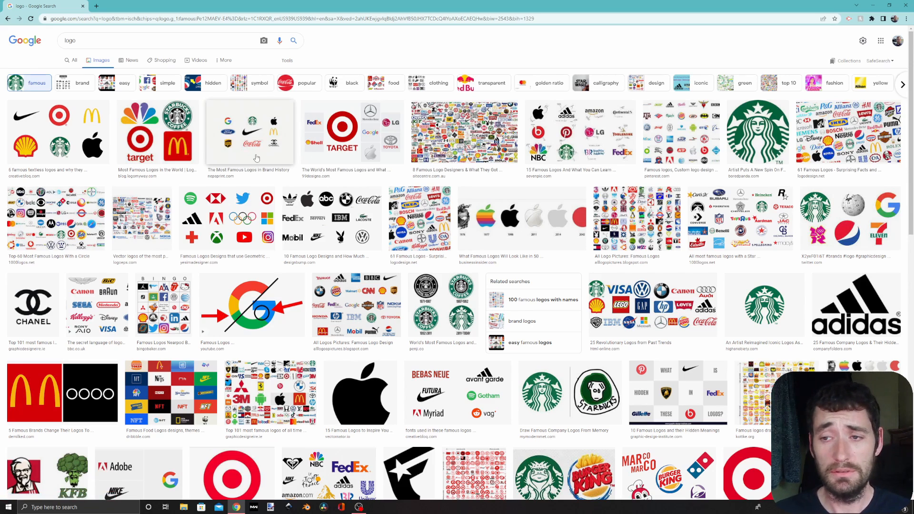
- Find the black Adidas logo in the image search results and copy its image
scroll(395, 203, "down", 1)
scroll(395, 203, "down", 5)
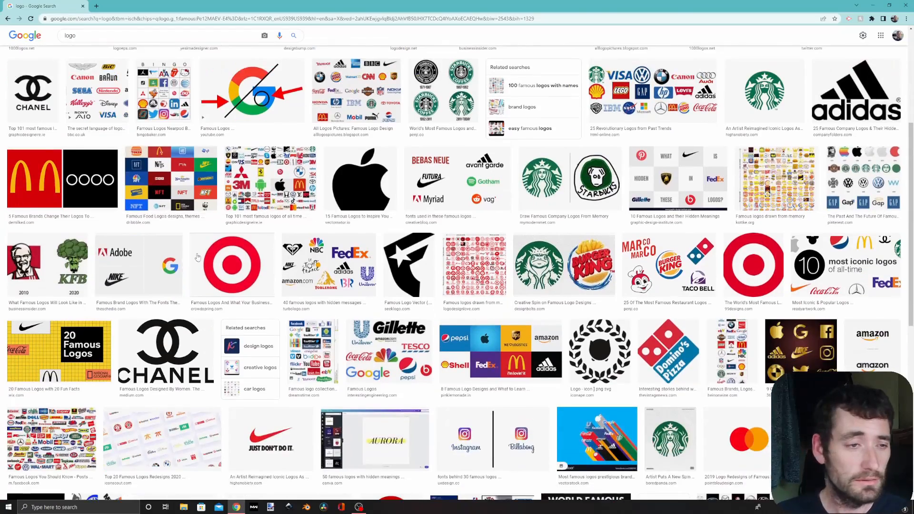
left_click(852, 93)
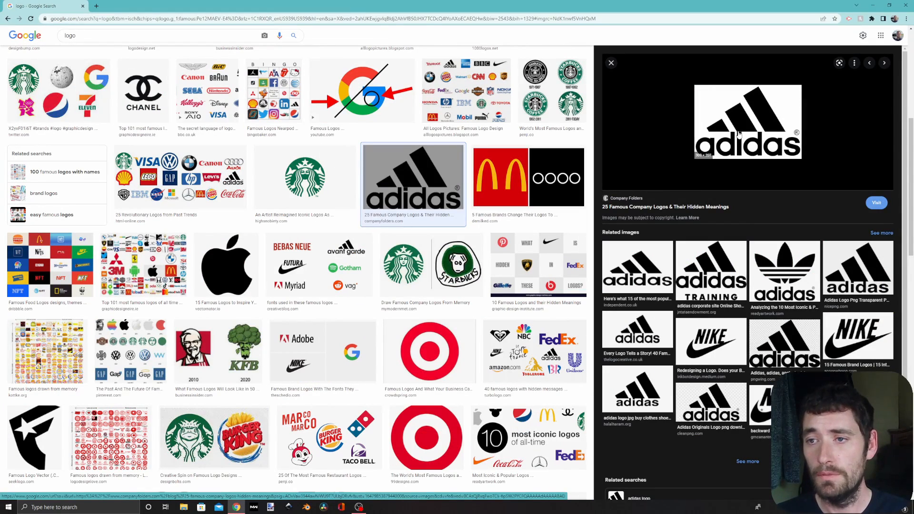
right_click(737, 126)
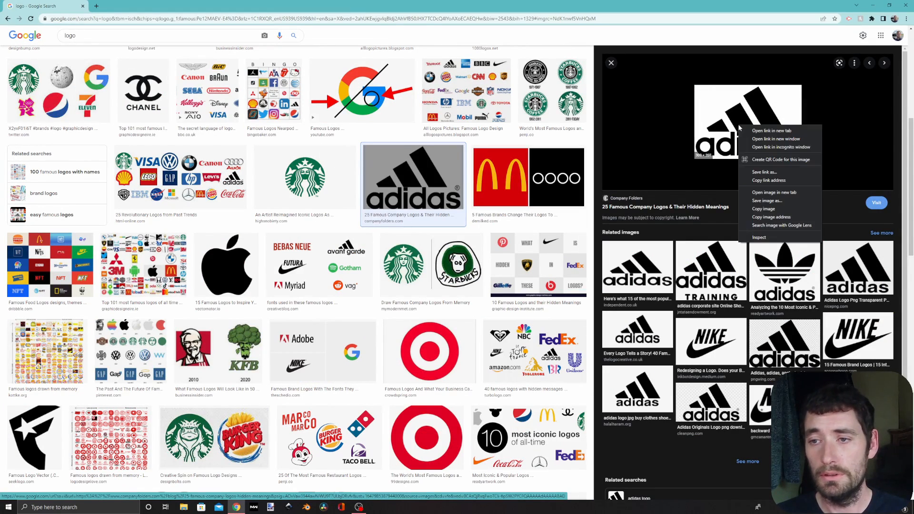
left_click(765, 209)
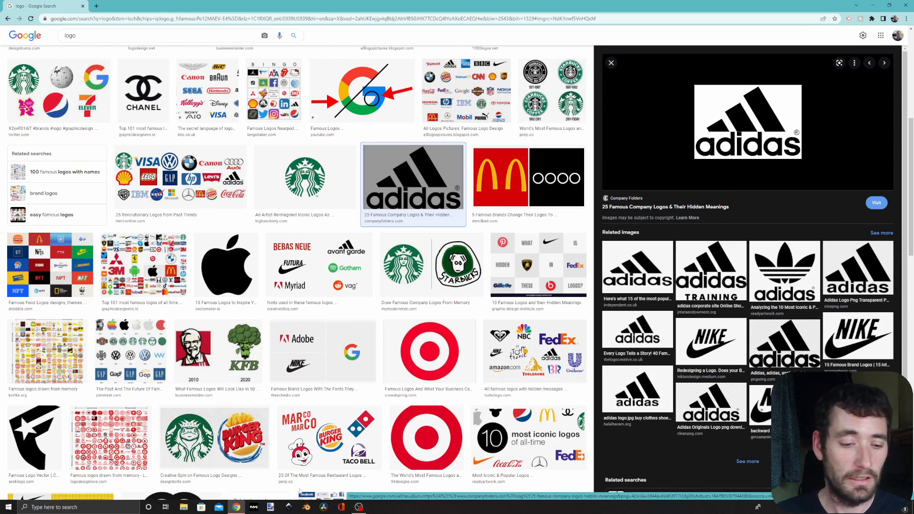
- Switch to paint.net, paste the copied logo as an image and crop the canvas to the pasted selection
left_click(270, 508)
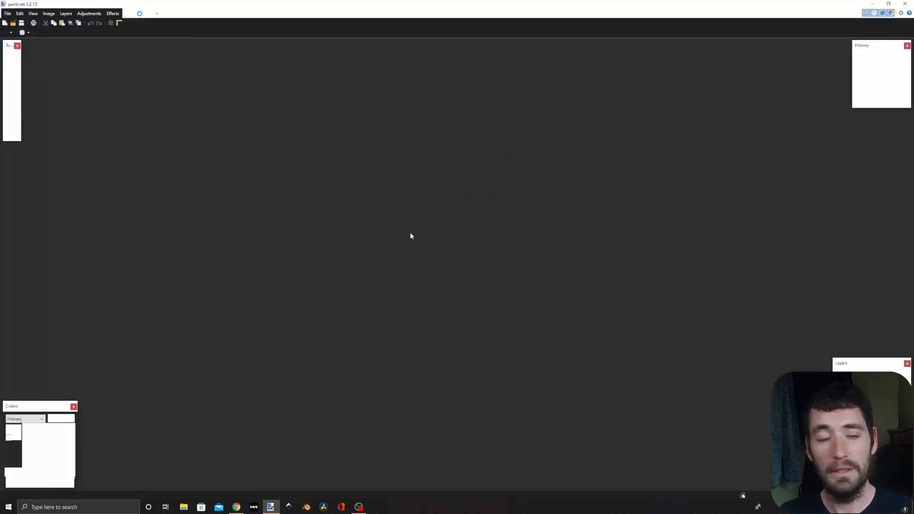
left_click(59, 24)
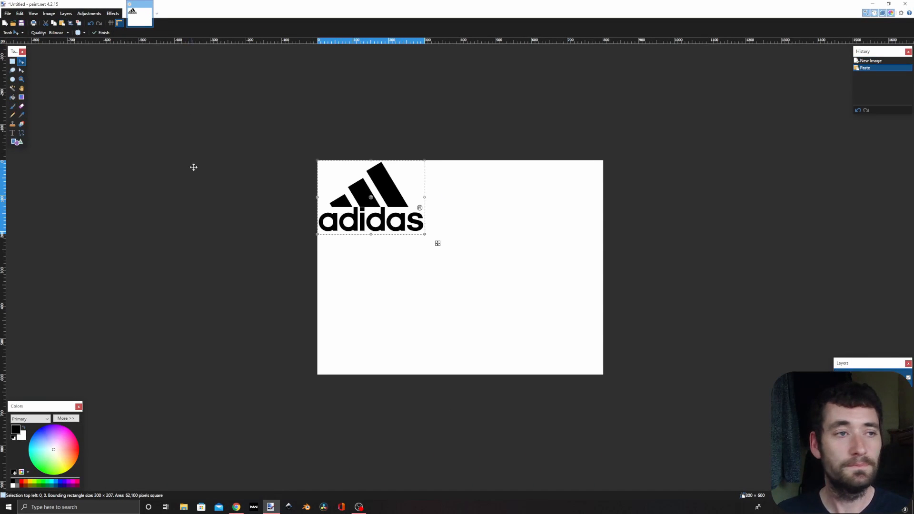
left_click(70, 23)
scroll(508, 383, "up", 4)
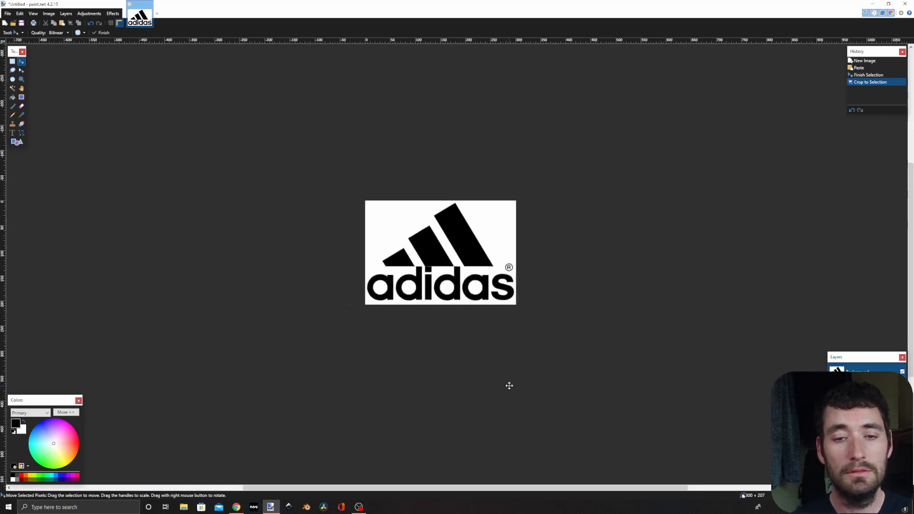
scroll(378, 253, "up", 1)
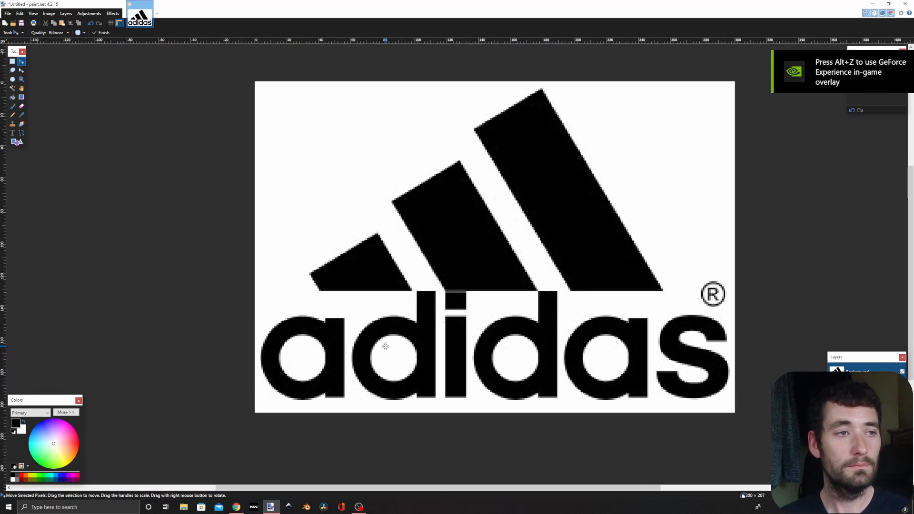
- Select all the white areas with the Magic Wand, changing the flood mode to include the insides of the letters, and erase them
left_click(12, 88)
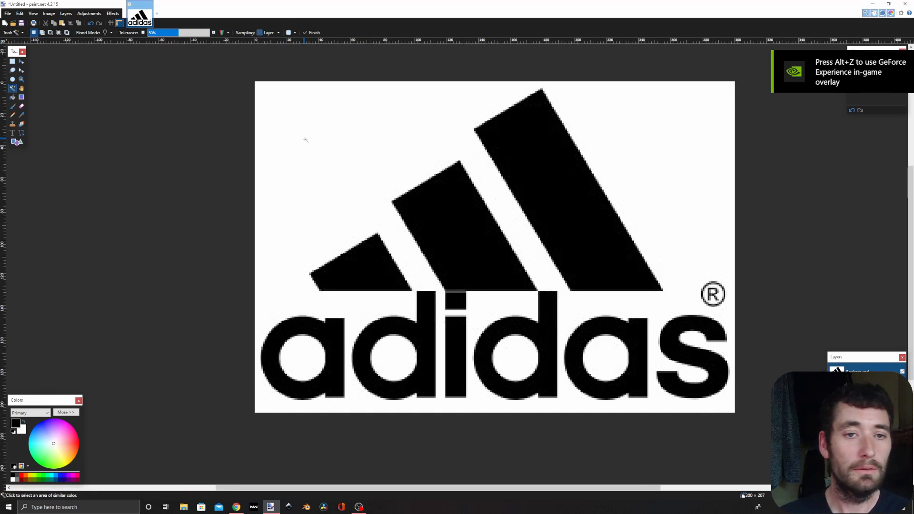
left_click(307, 139)
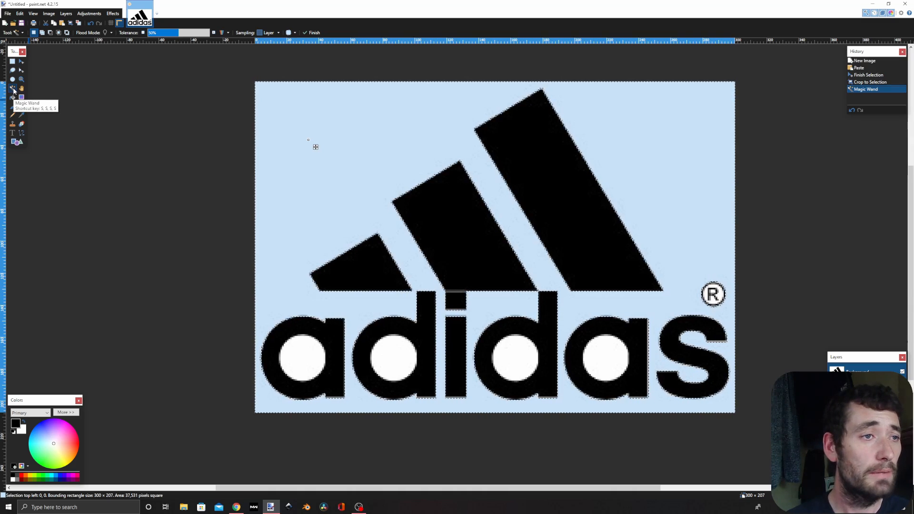
left_click(345, 124)
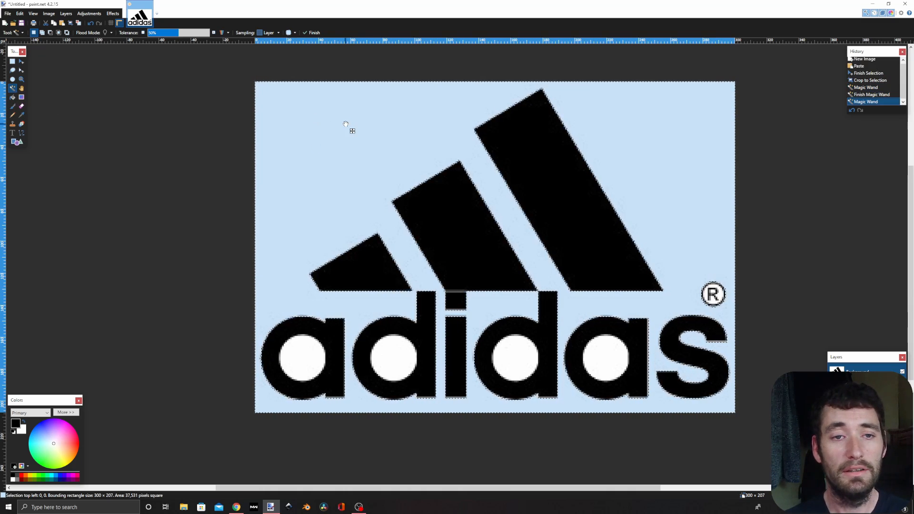
left_click(105, 33)
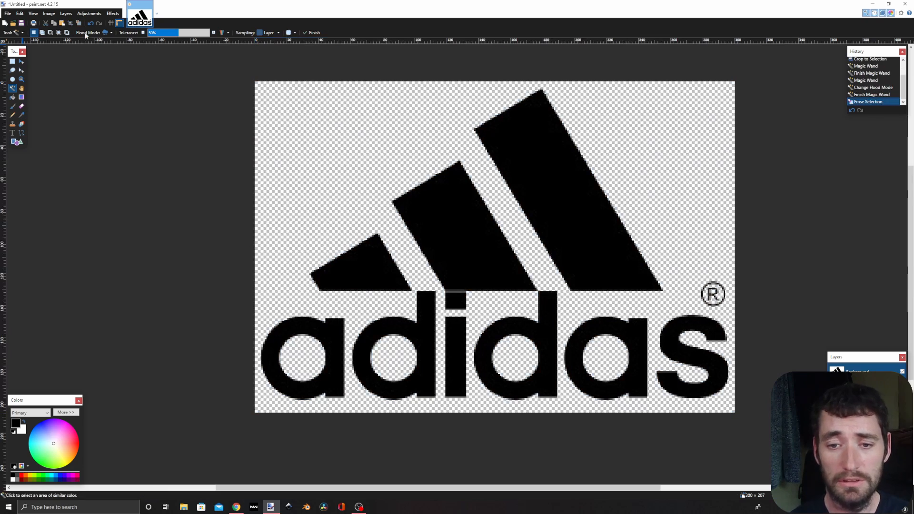
key("Delete")
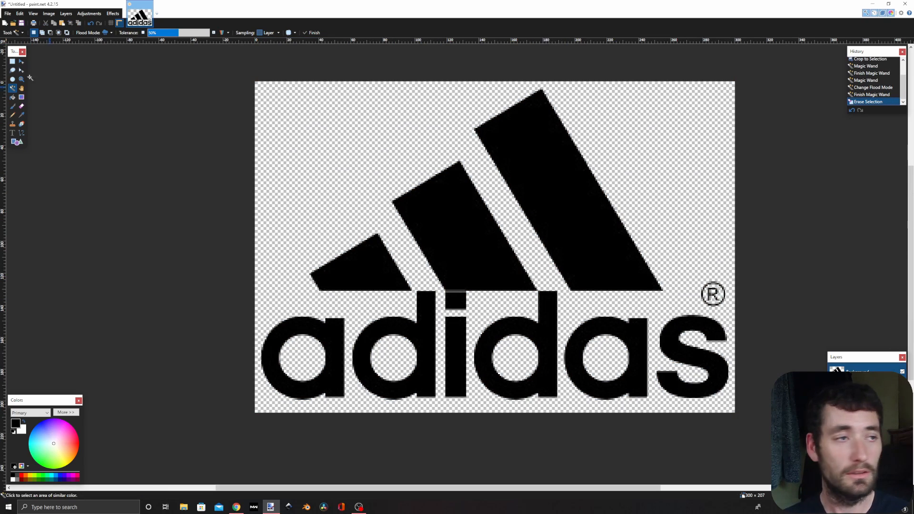
- Erase a thin horizontal strip between the three stripes and the adidas lettering using a rectangular selection
left_click(13, 61)
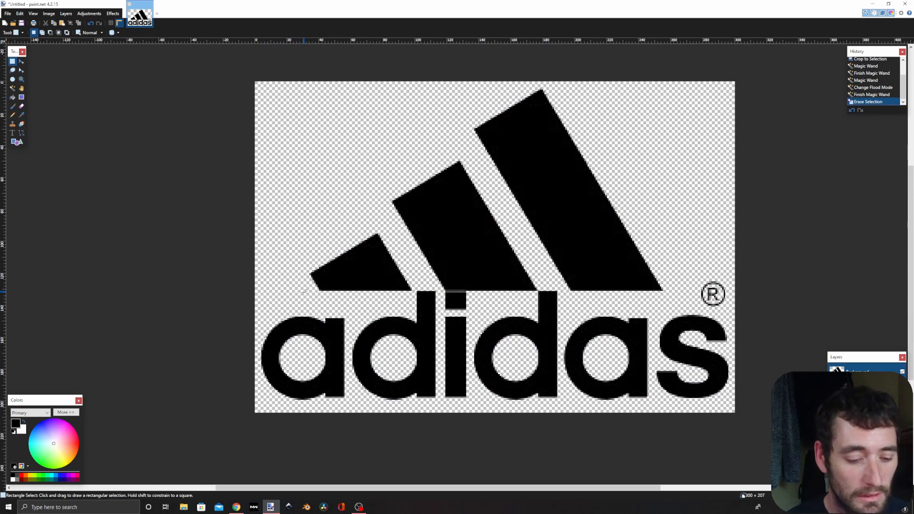
left_click_drag(302, 290, 712, 292)
key("Delete")
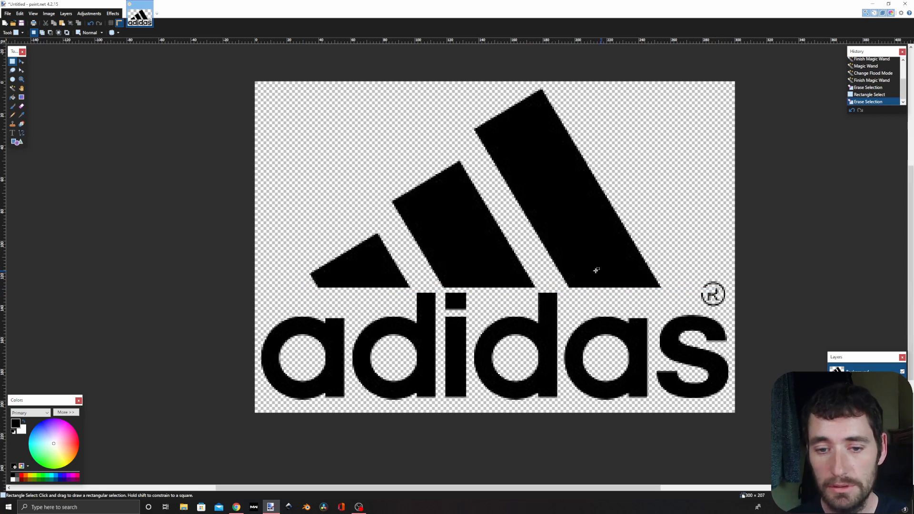
- Erase the registered trademark symbol beside the stripes and duplicate the logo layer
left_click_drag(687, 256, 735, 309)
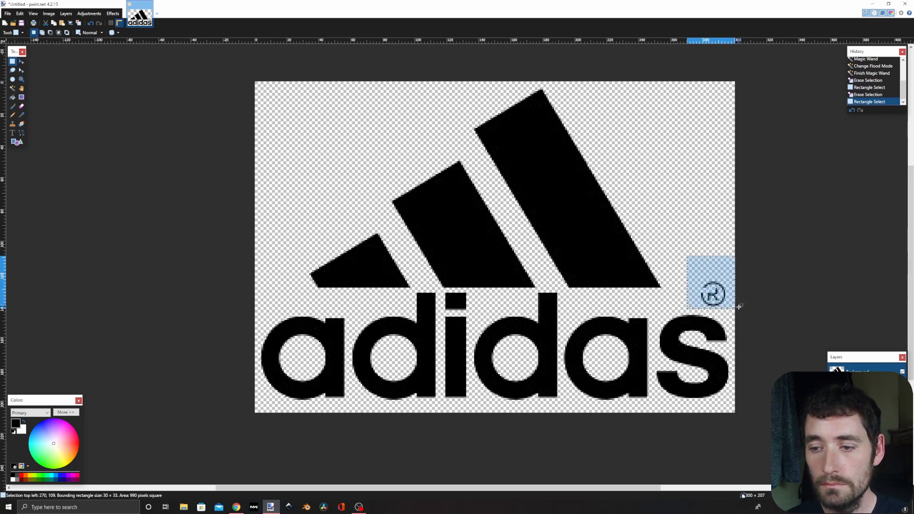
key("Delete")
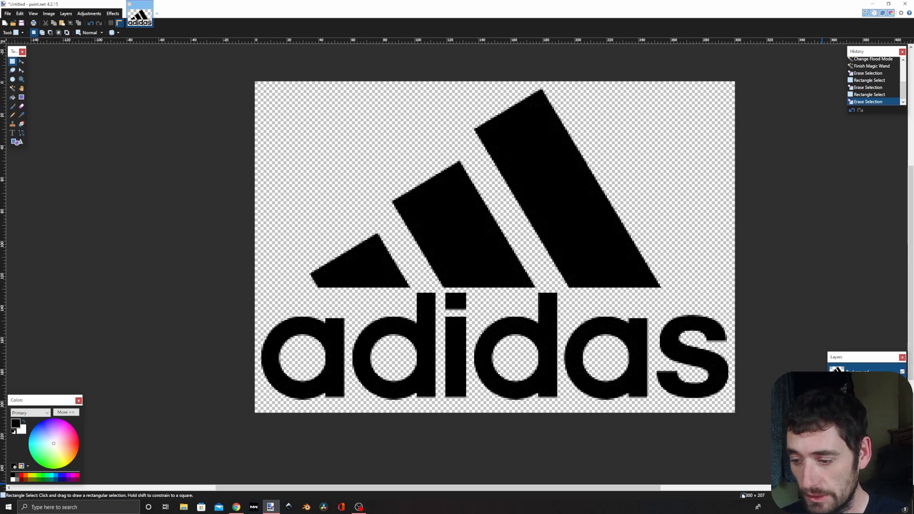
key("ctrl+shift+d")
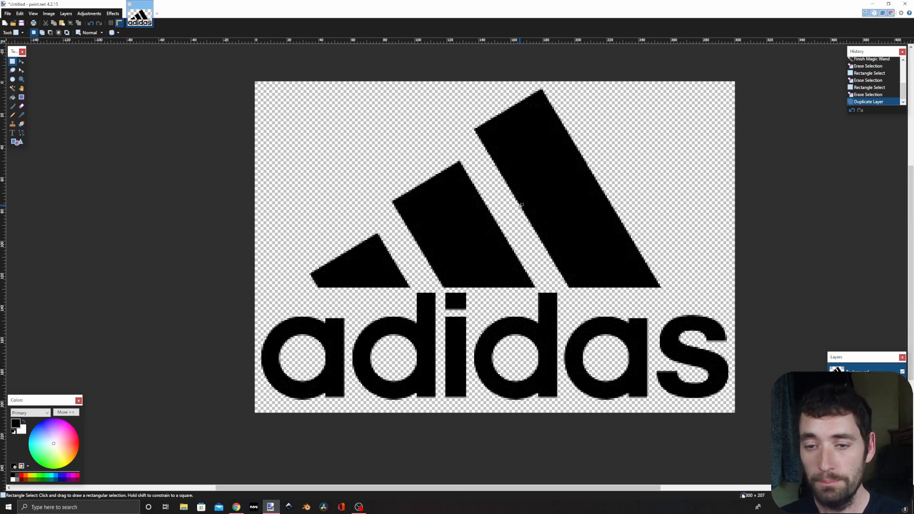
left_click(112, 14)
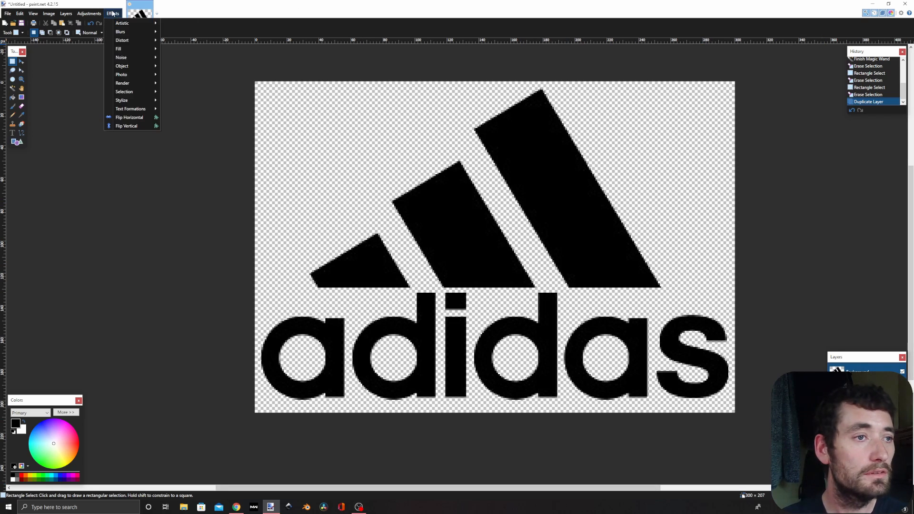
mouse_move(140, 65)
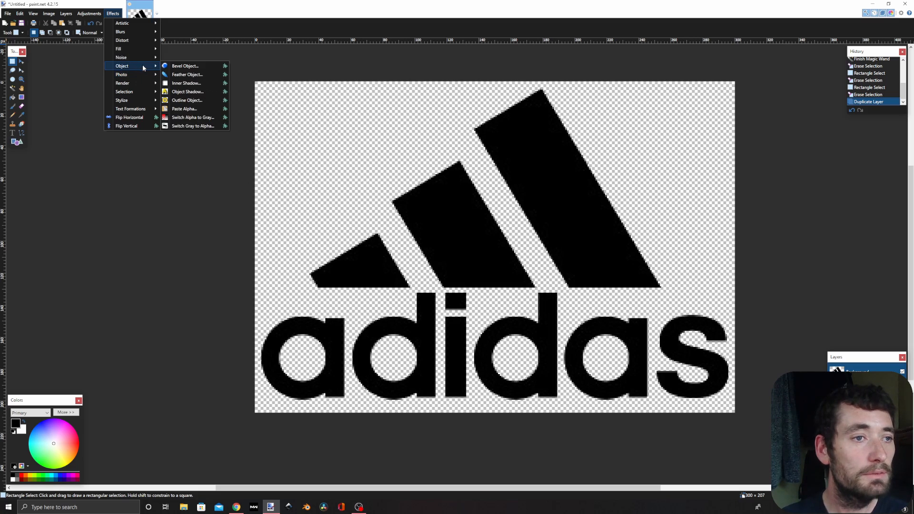
left_click(189, 101)
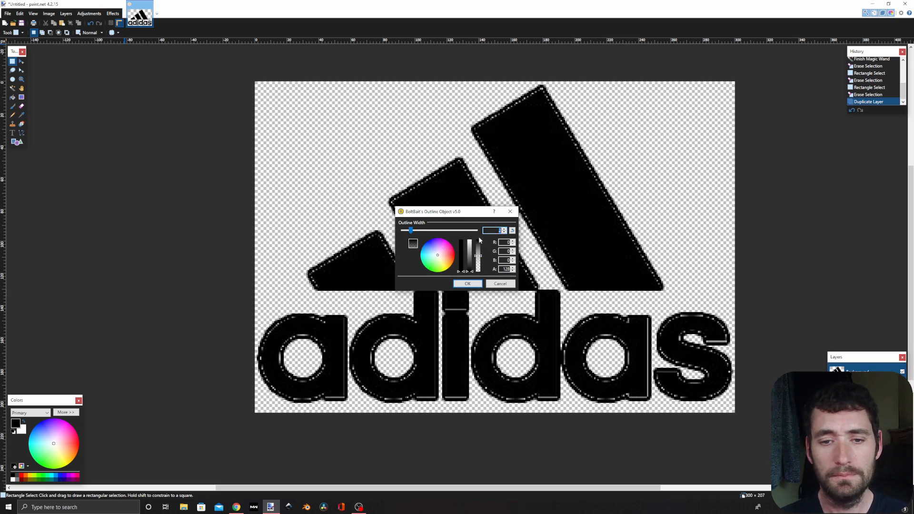
mouse_move(411, 231)
left_mouse_down()
mouse_move(471, 232)
mouse_move(403, 232)
left_mouse_up()
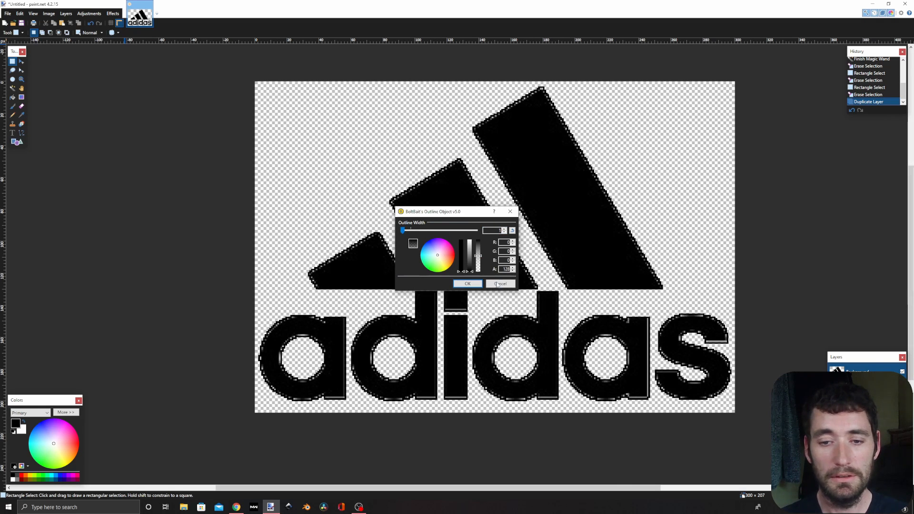
left_click(498, 283)
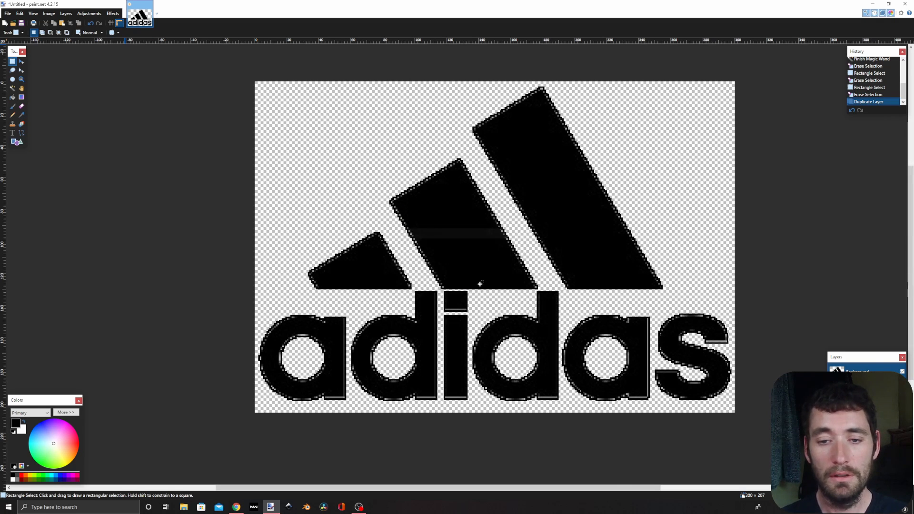
- Enlarge the canvas to 450 pixels wide with the aspect ratio maintained and the anchor set to Middle
left_click(49, 13)
left_click(42, 6)
left_click(47, 13)
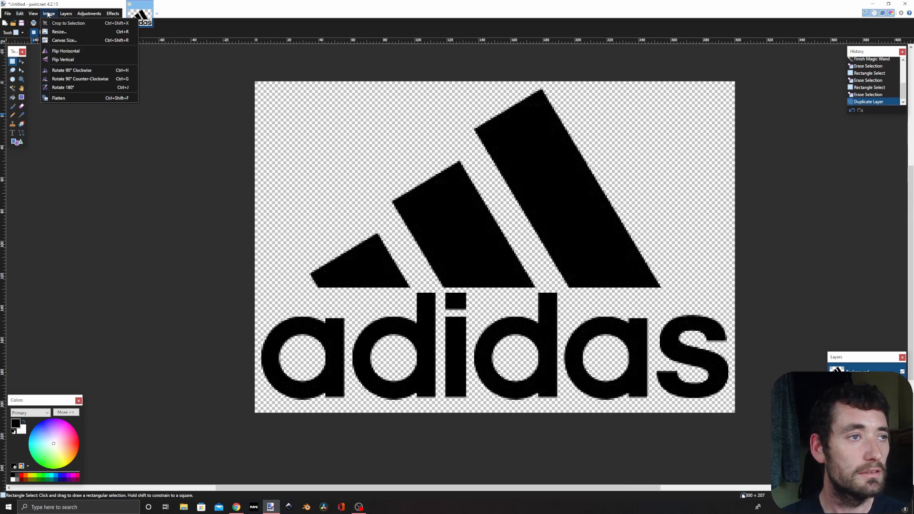
left_click(66, 40)
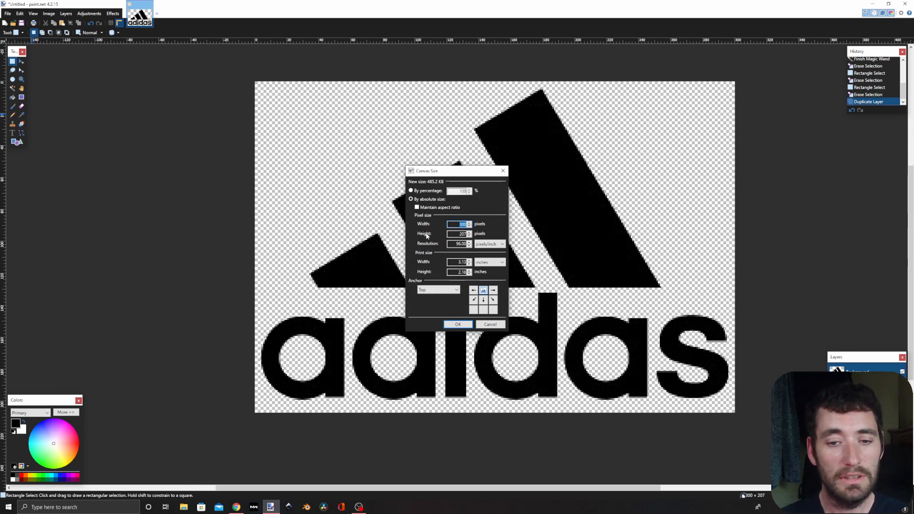
left_click(484, 300)
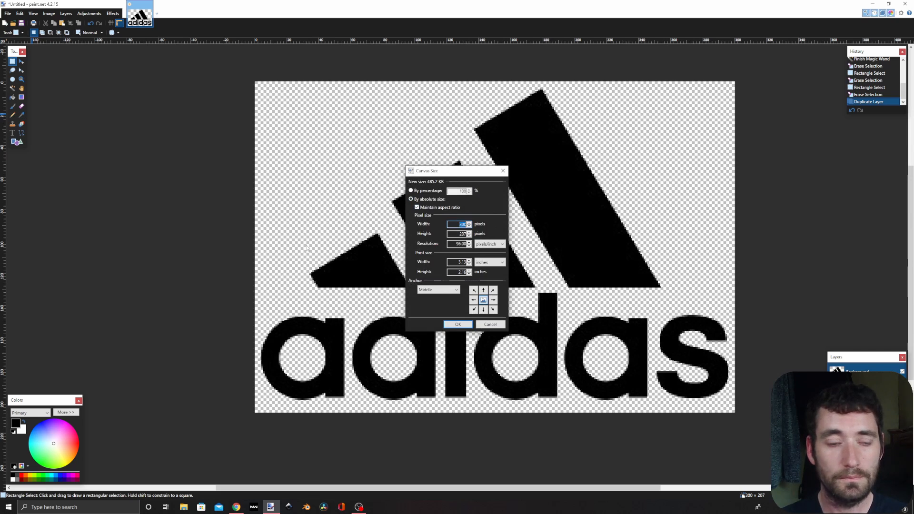
type("450")
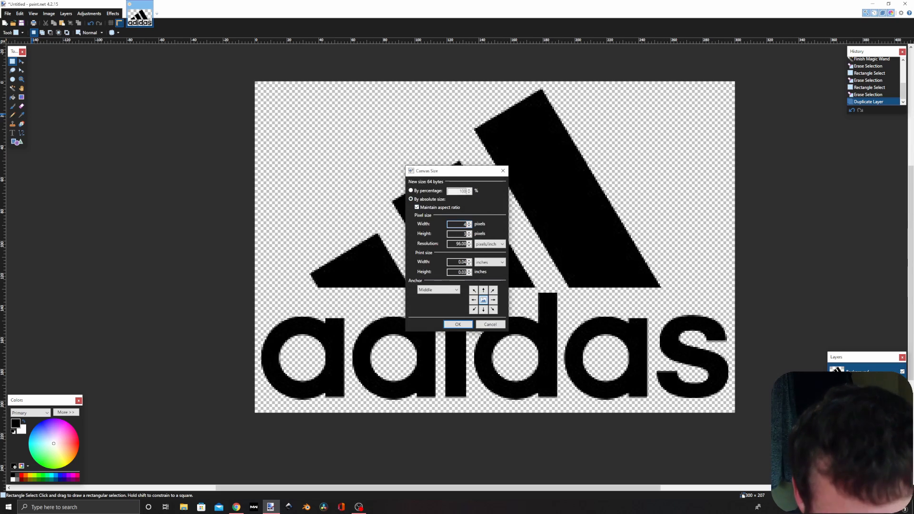
left_click(448, 323)
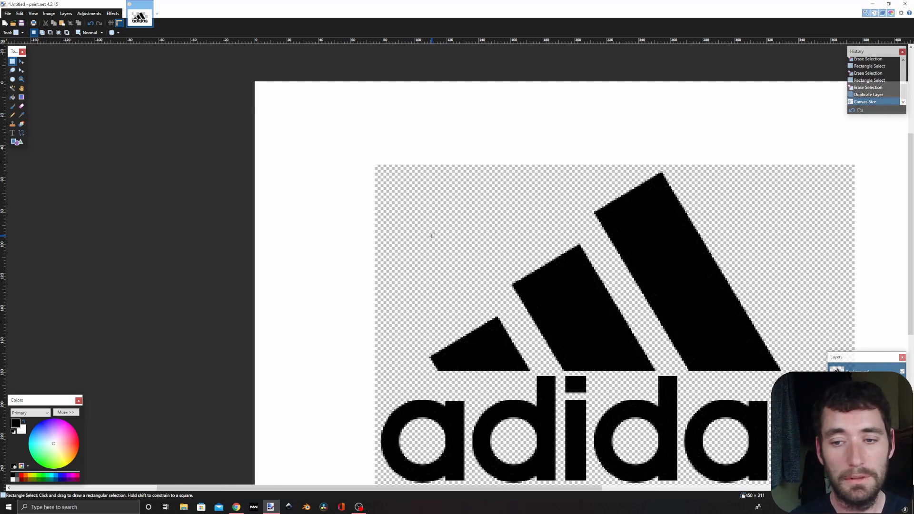
- Select the white border around the logo with the Magic Wand and erase it on both layers
scroll(431, 235, "down", 2)
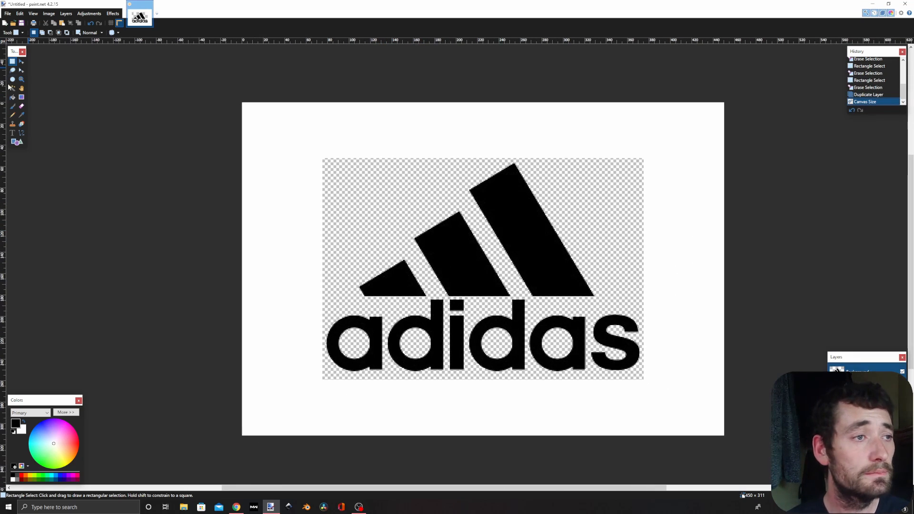
left_click(13, 88)
left_click(337, 138)
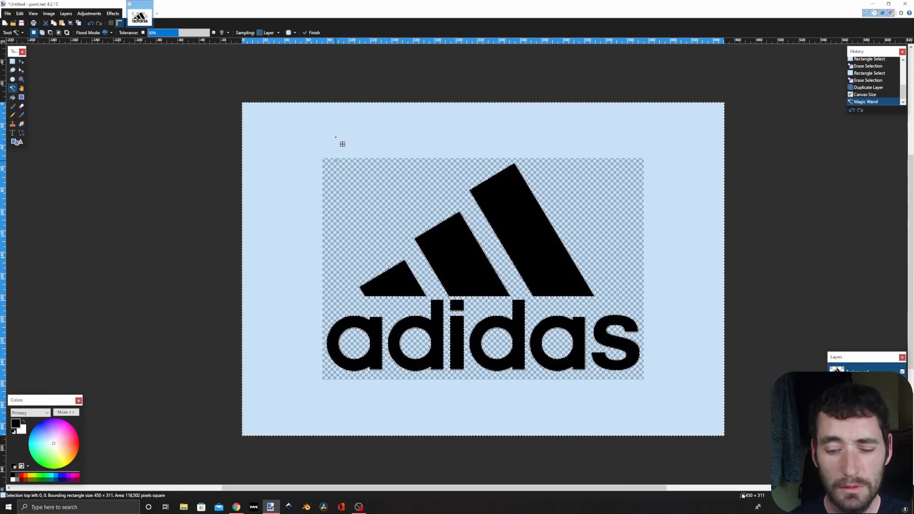
key("Delete")
left_click(318, 142)
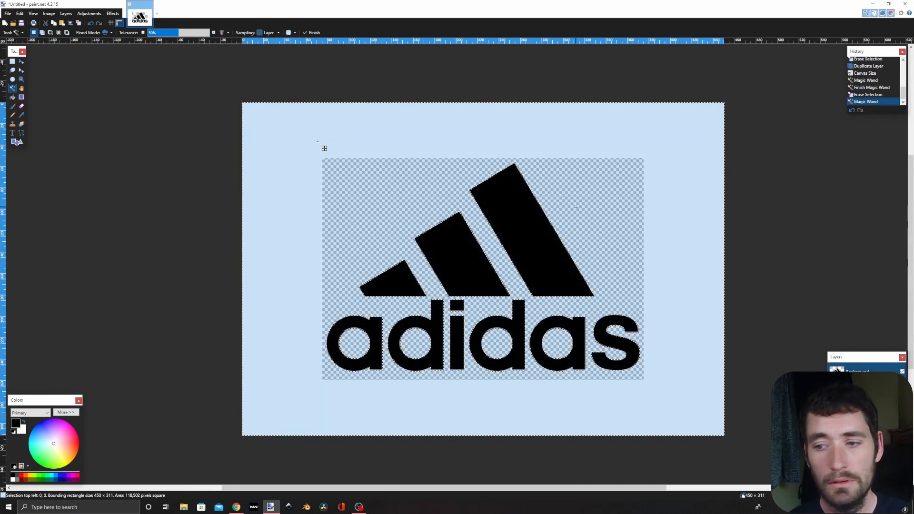
key("Delete")
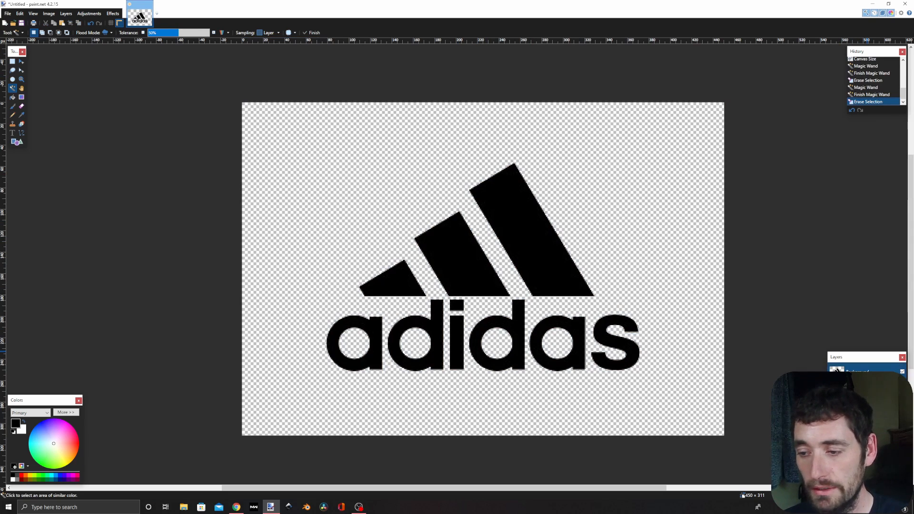
- Apply the Outline Object effect to the logo with an outline width of 10
left_click(113, 14)
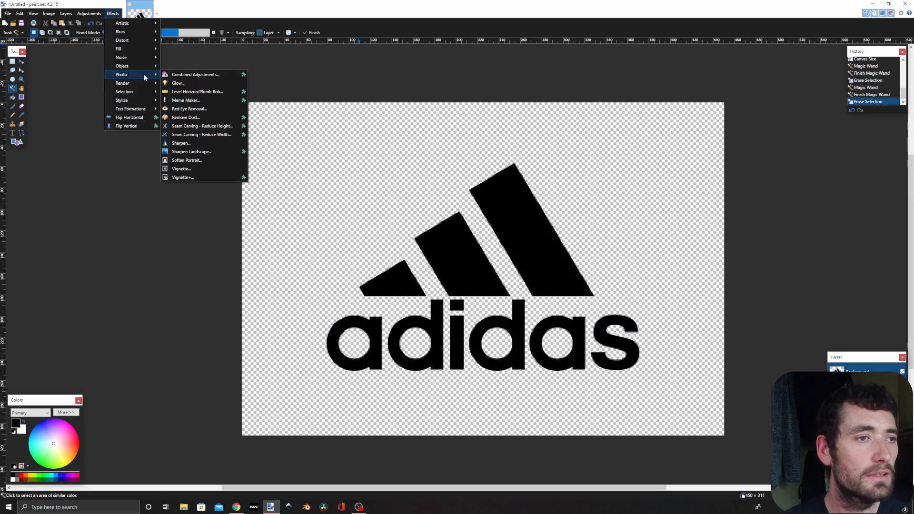
mouse_move(135, 66)
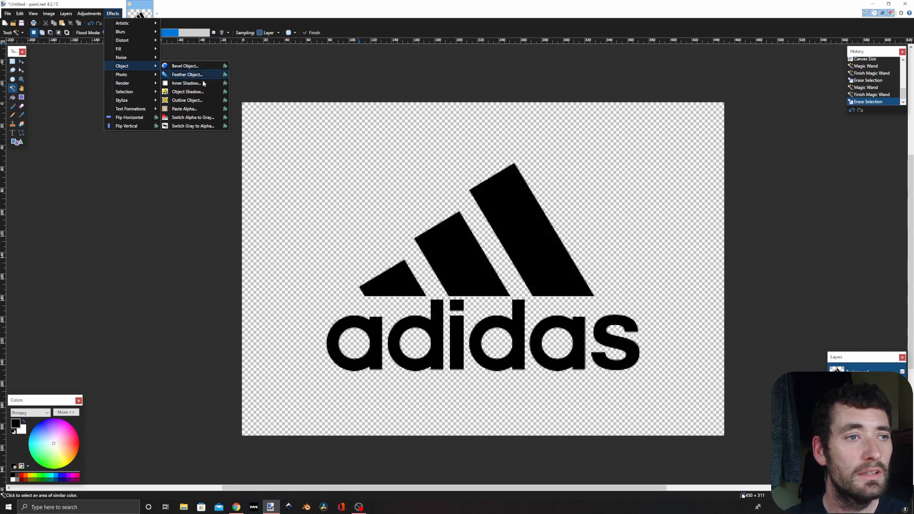
left_click(186, 101)
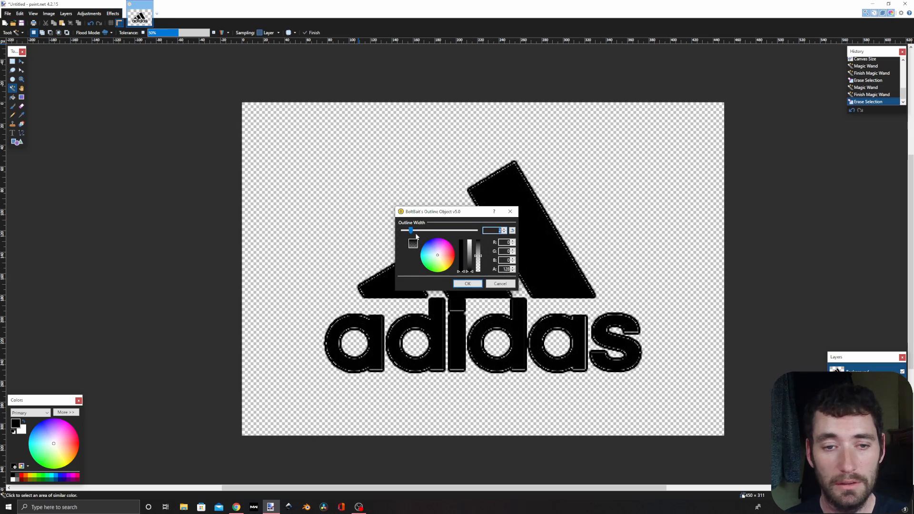
left_click_drag(412, 232, 506, 230)
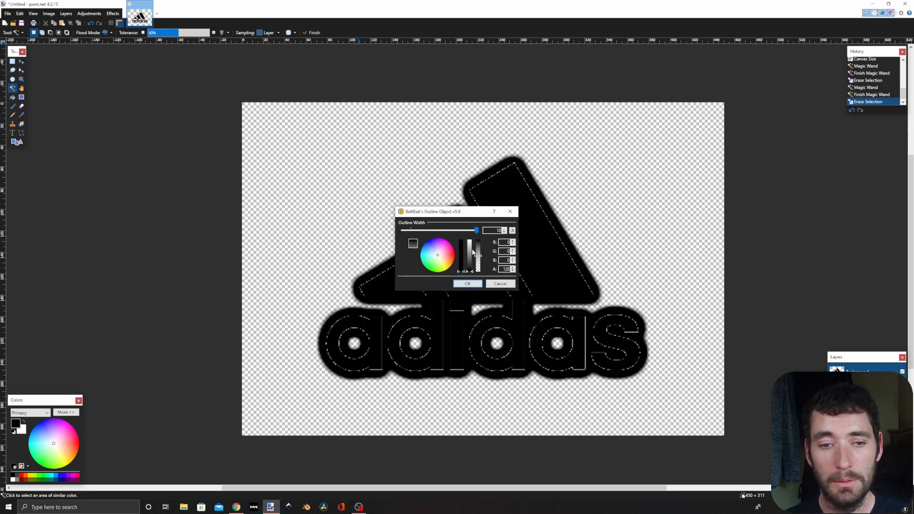
left_click(466, 284)
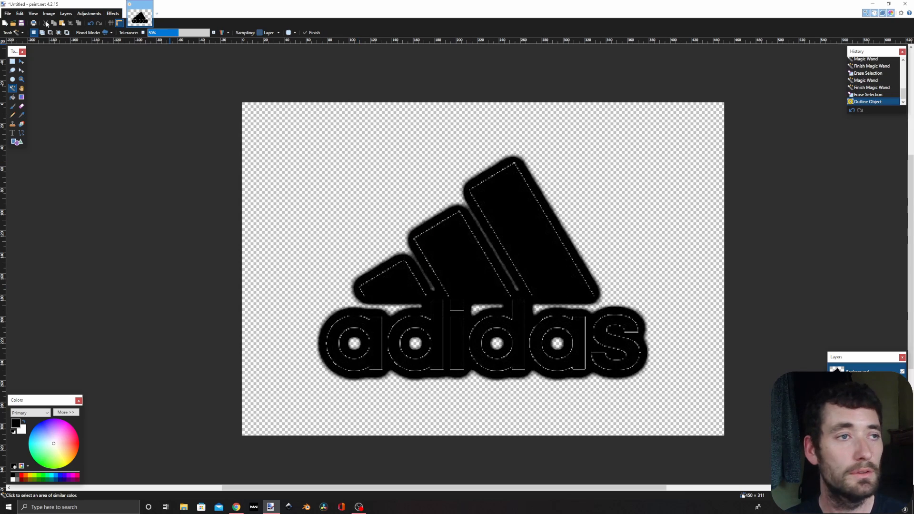
- Apply a second Outline Object effect of width 10 to thicken the border around the logo
left_click(113, 13)
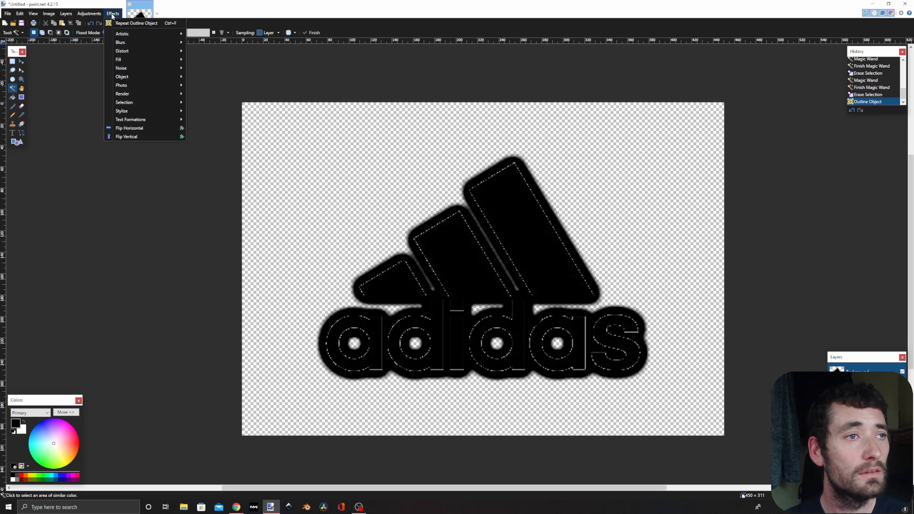
mouse_move(146, 85)
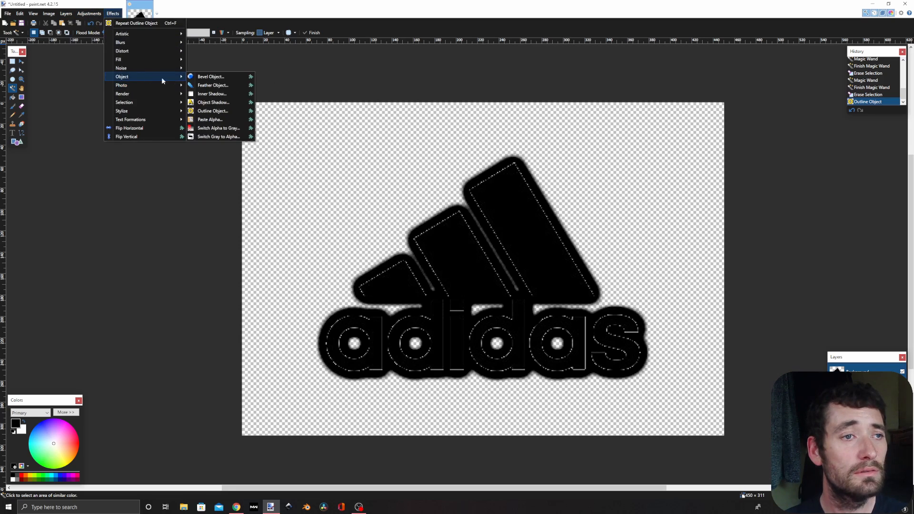
left_click(212, 111)
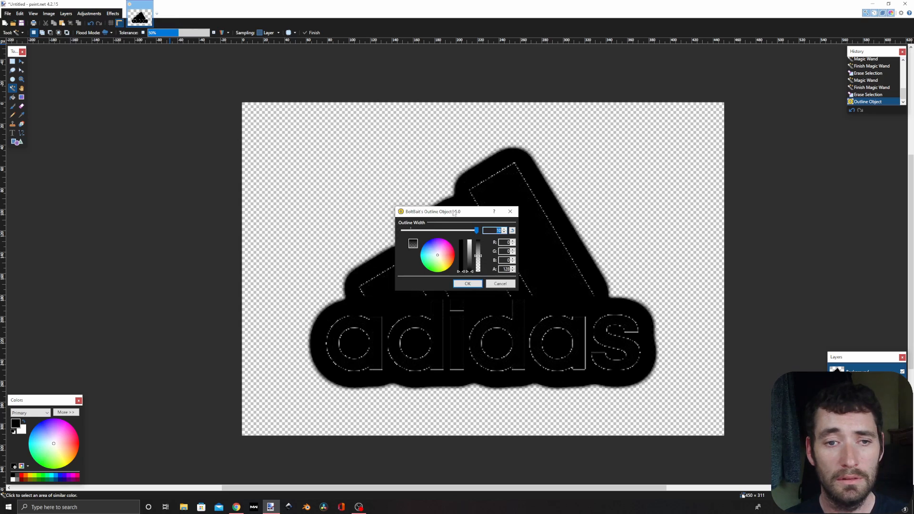
left_click_drag(450, 212, 297, 191)
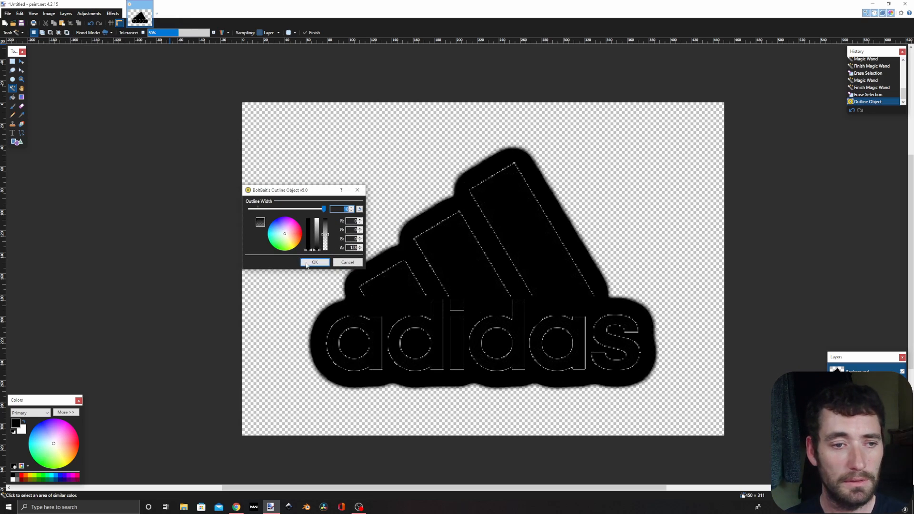
left_click(314, 262)
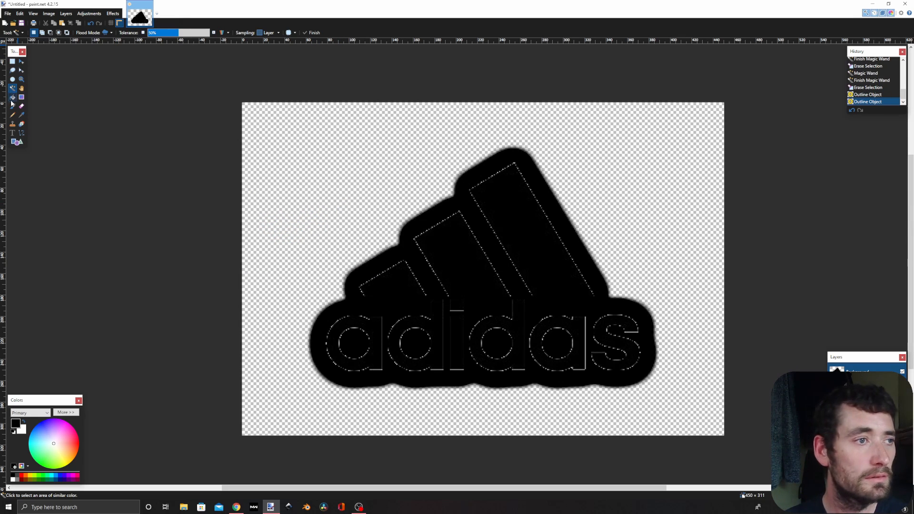
- Erase the soft edge around the outlined logo with a Magic Wand selection, and check the layer beneath by toggling the outlined layer's visibility
left_click(310, 132)
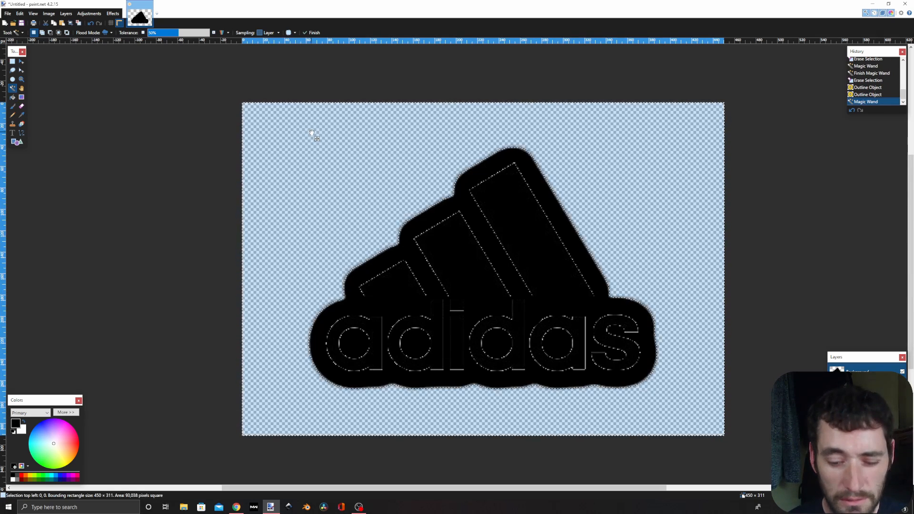
key("Delete")
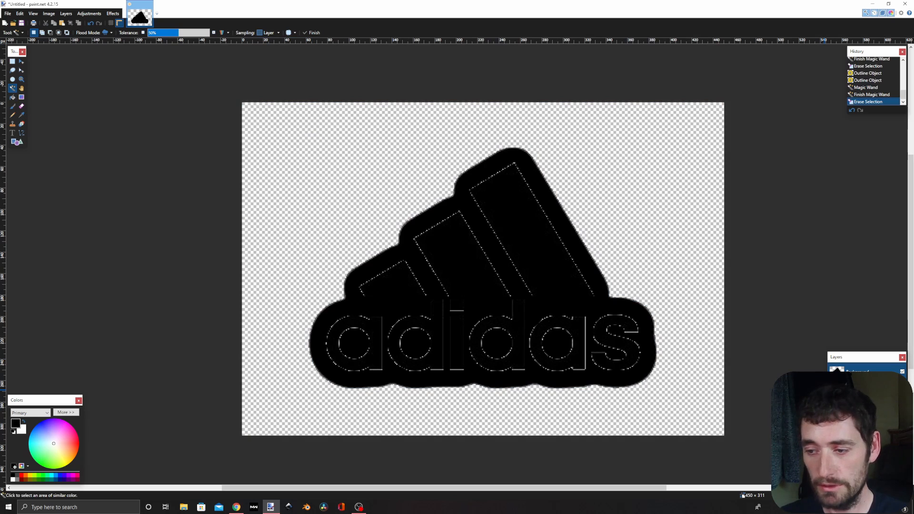
left_click(832, 480)
left_click(902, 372)
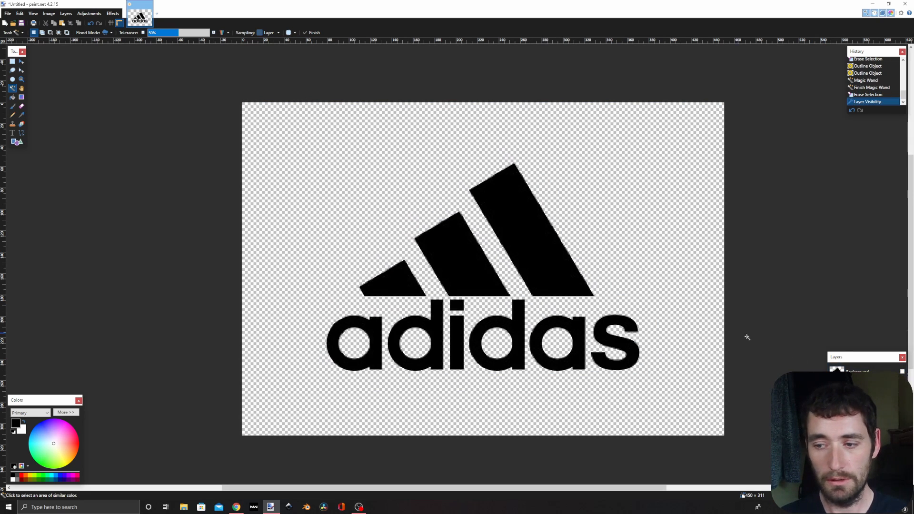
left_click(902, 372)
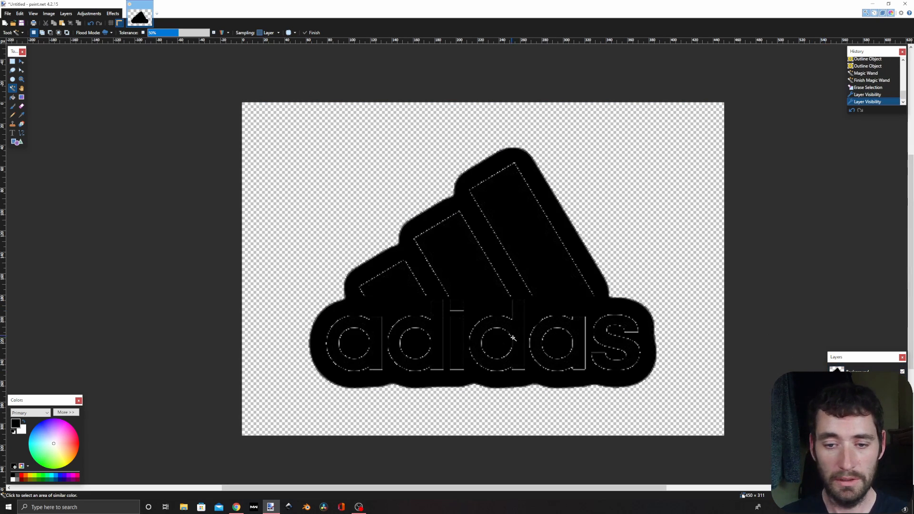
- Paint over the remaining light lines inside the silhouette in black using the Paintbrush at width 20
left_click(844, 379)
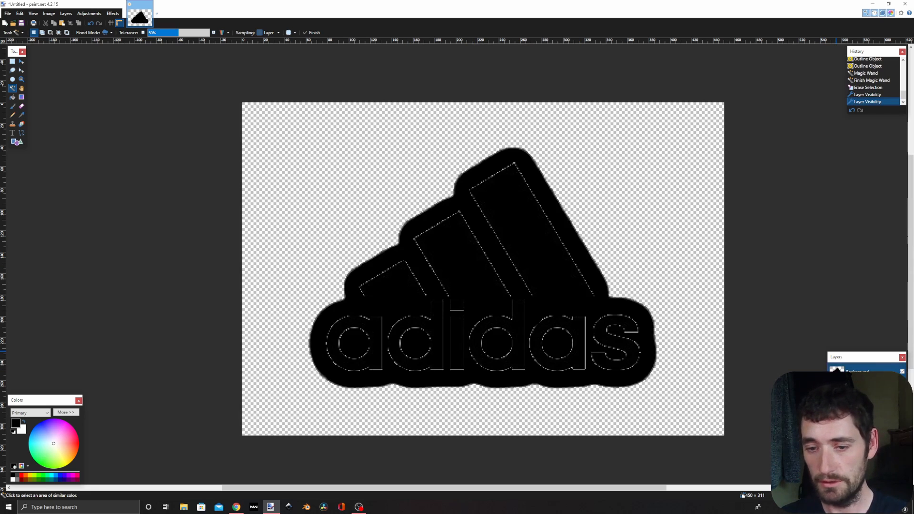
left_click(13, 106)
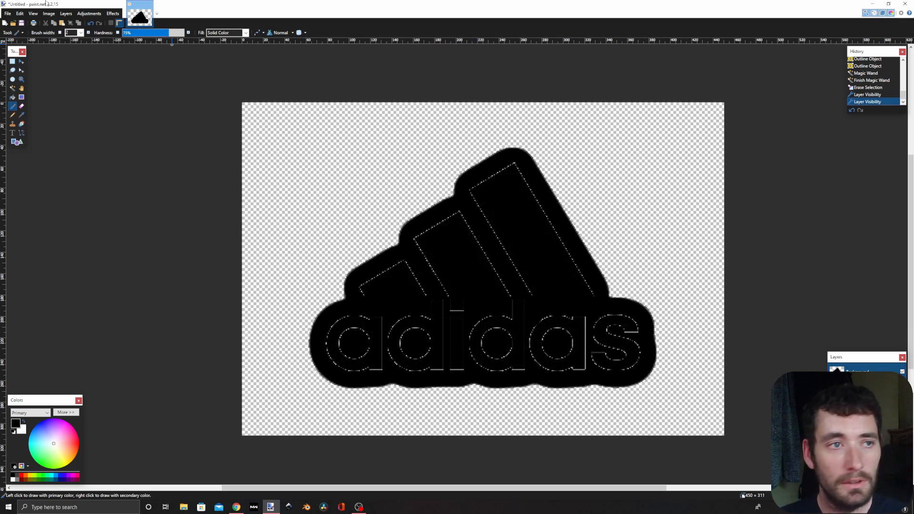
type("20")
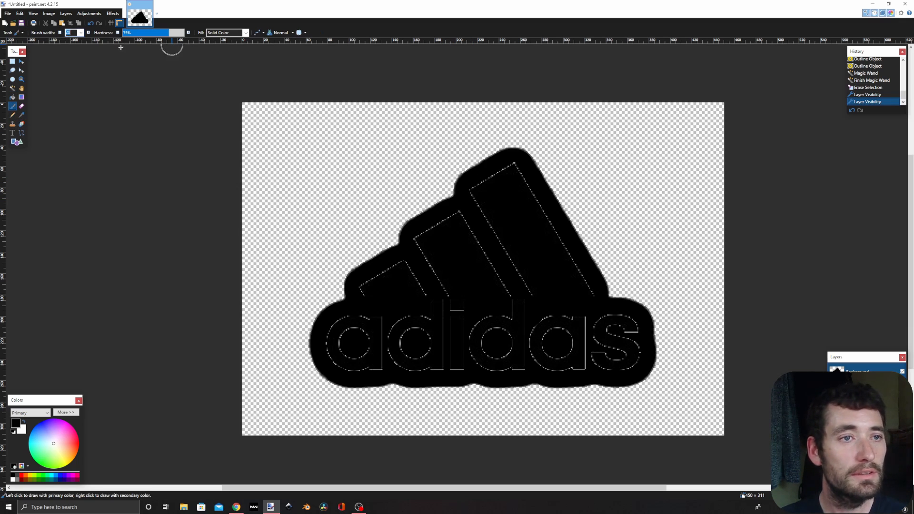
mouse_move(521, 183)
left_mouse_down()
mouse_move(470, 189)
mouse_move(479, 210)
mouse_move(524, 183)
mouse_move(590, 301)
mouse_move(633, 322)
mouse_move(641, 337)
mouse_move(603, 359)
mouse_move(626, 339)
mouse_move(479, 367)
mouse_move(349, 365)
mouse_move(536, 353)
mouse_move(368, 341)
mouse_move(444, 331)
mouse_move(423, 324)
mouse_move(495, 231)
mouse_move(431, 276)
mouse_move(372, 289)
mouse_move(431, 269)
mouse_move(554, 356)
mouse_move(581, 347)
left_mouse_up()
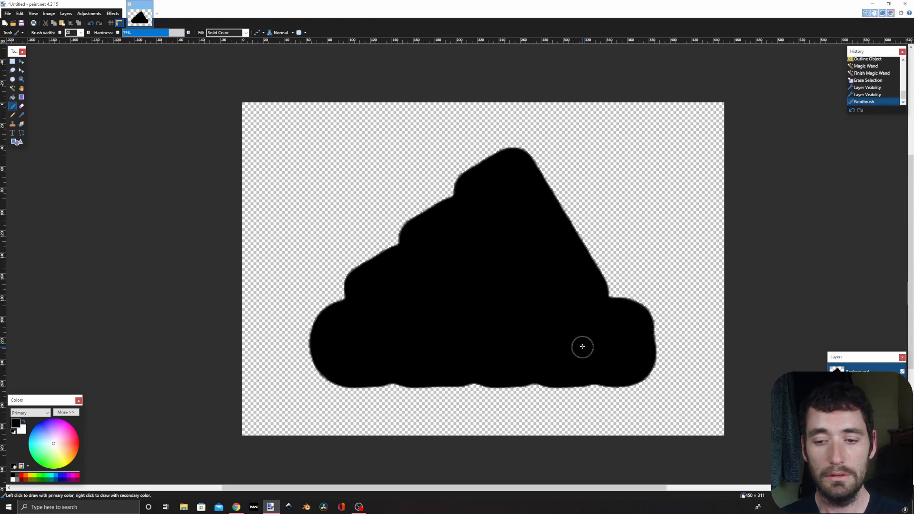
- Save the solid black silhouette as a PNG file named background, keeping the Auto-detect bit depth and flattening the image
left_click(8, 13)
left_click(7, 13)
left_click(8, 14)
left_click(9, 14)
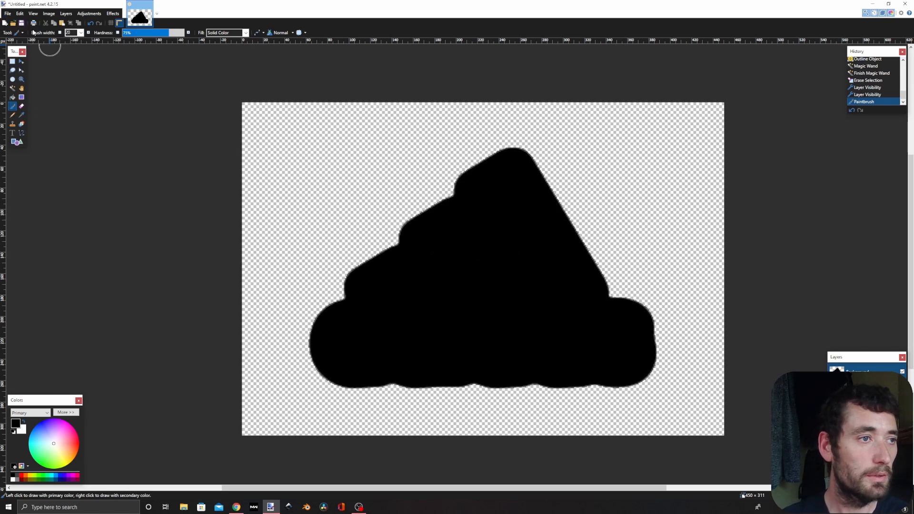
left_click(8, 15)
left_click(9, 15)
left_click(7, 16)
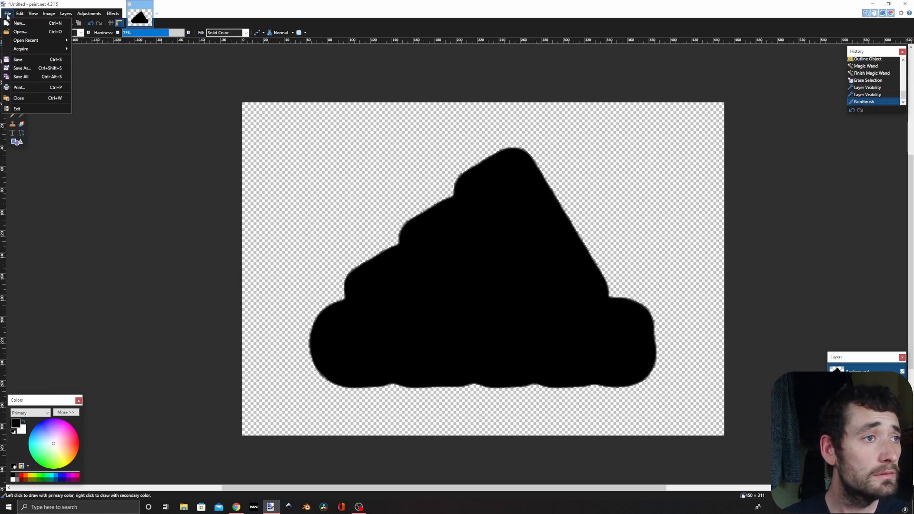
left_click(31, 68)
left_click(62, 229)
left_click(59, 241)
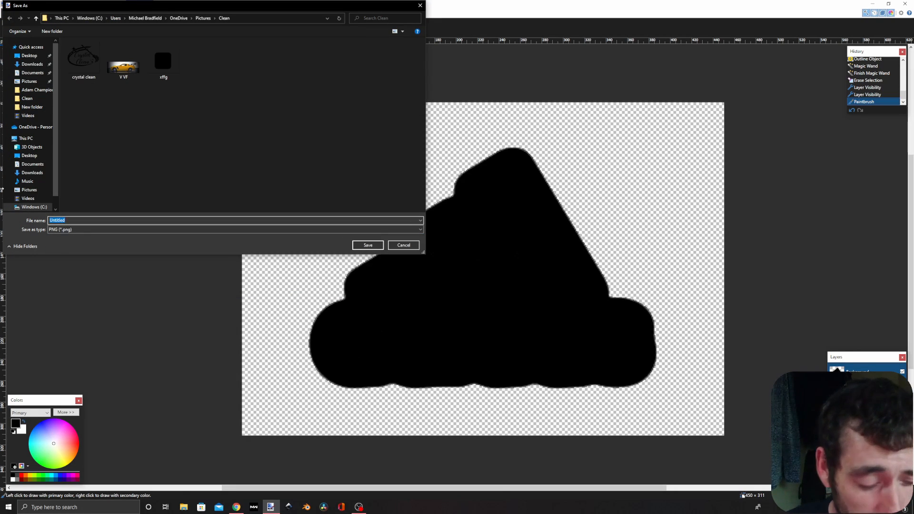
type("bak")
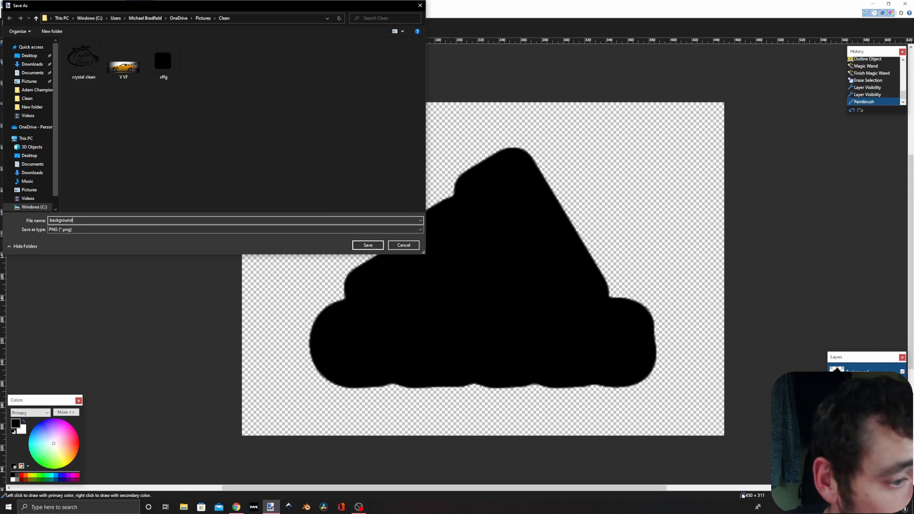
left_click(355, 244)
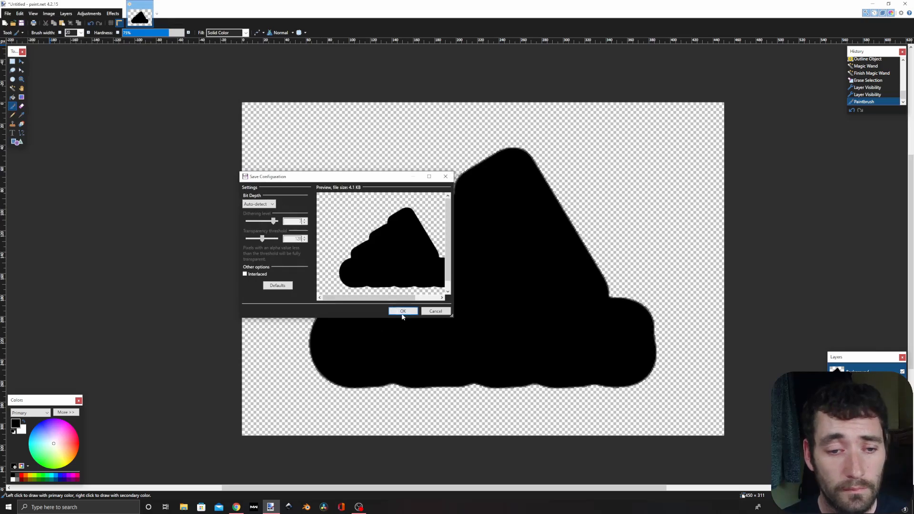
left_click(401, 310)
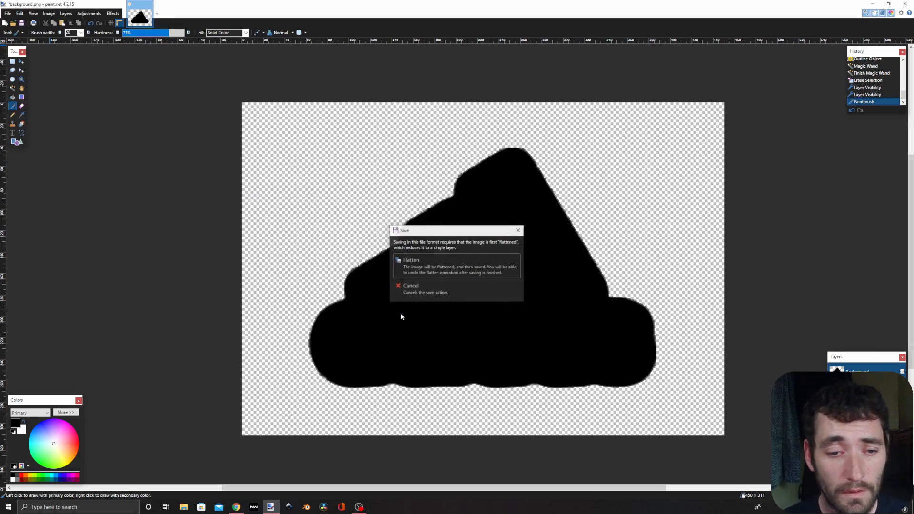
left_click(421, 265)
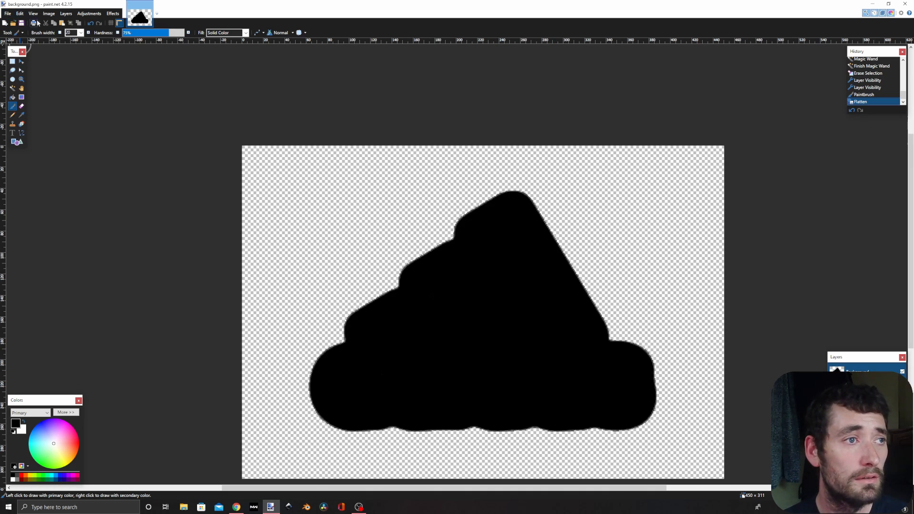
- Undo the flattening and hide the solid silhouette layer
left_click(90, 24)
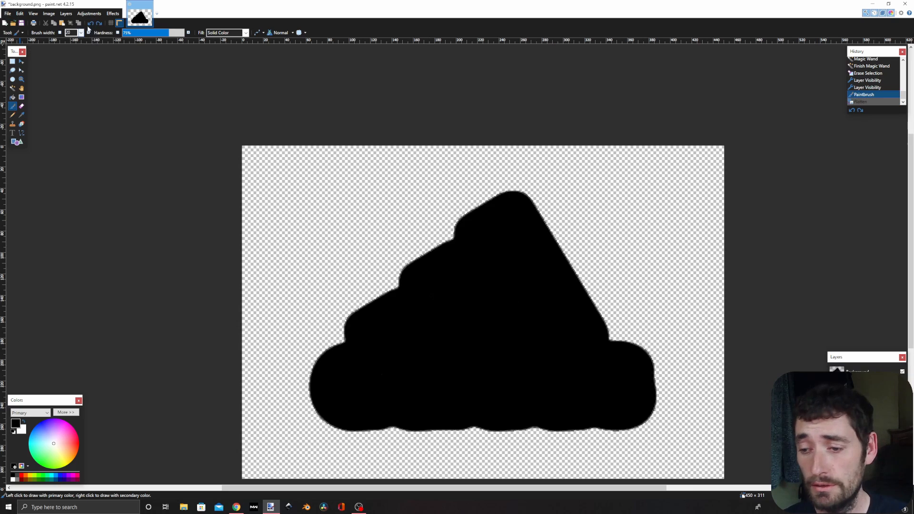
left_click(902, 372)
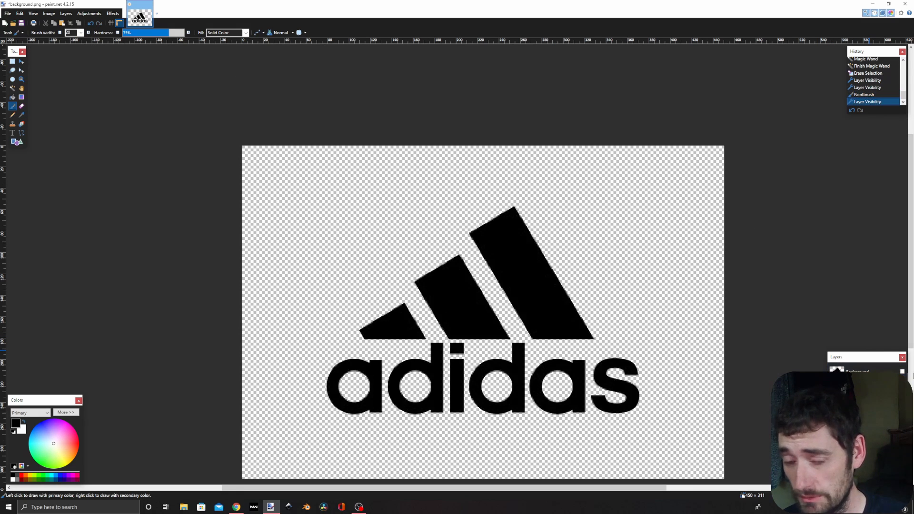
- Save the original logo as a flattened PNG file named foreground, and close the image editor
left_click(7, 13)
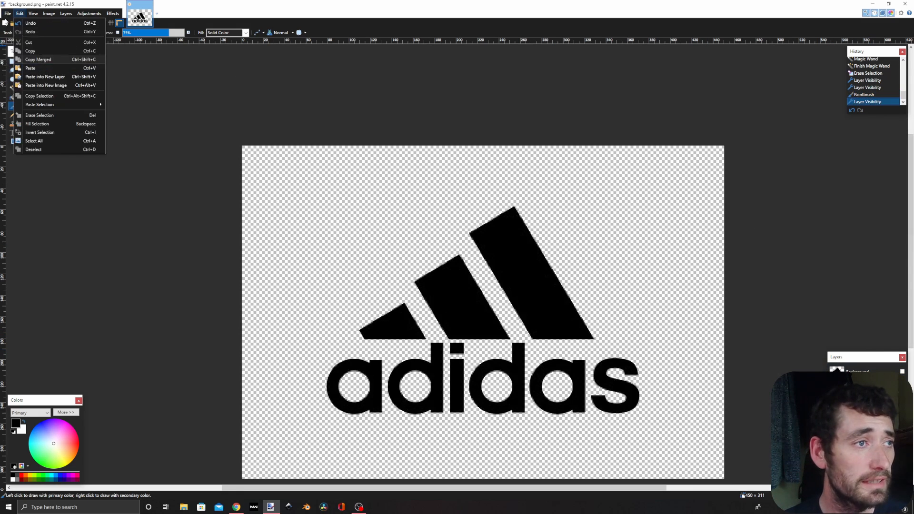
left_click(19, 13)
left_click(7, 14)
left_click(7, 13)
left_click(7, 13)
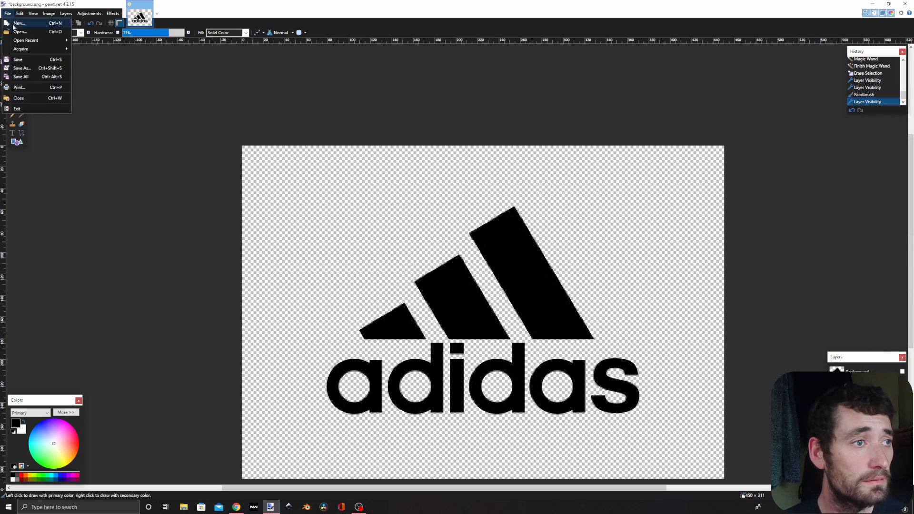
left_click(27, 69)
left_click(81, 220)
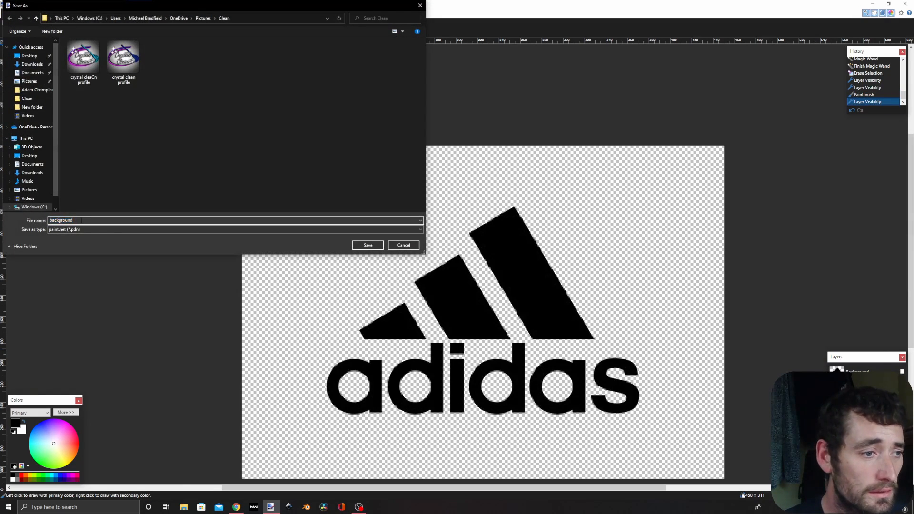
type("fore")
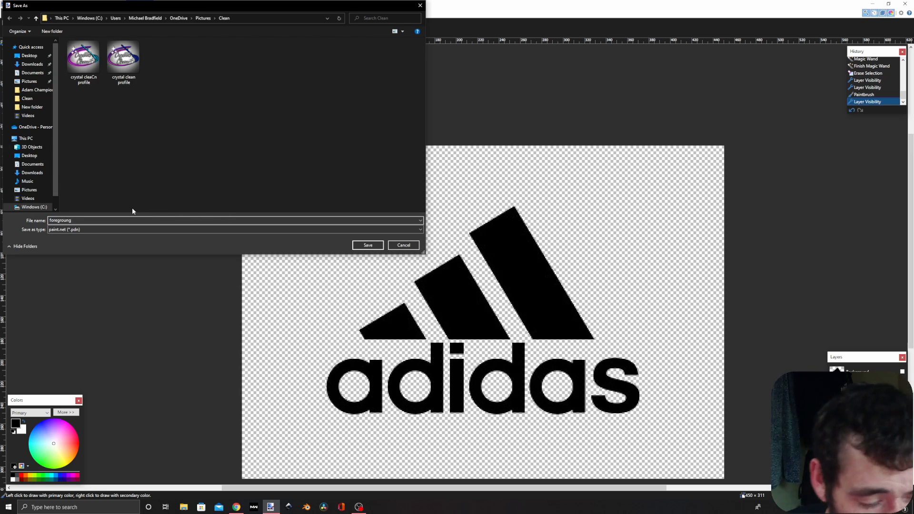
left_click(108, 229)
left_click(61, 245)
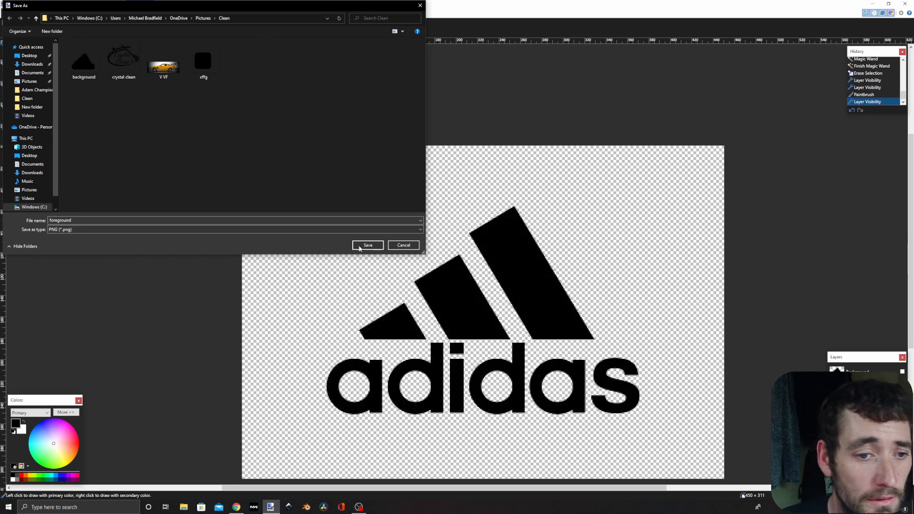
left_click(368, 245)
left_click(402, 309)
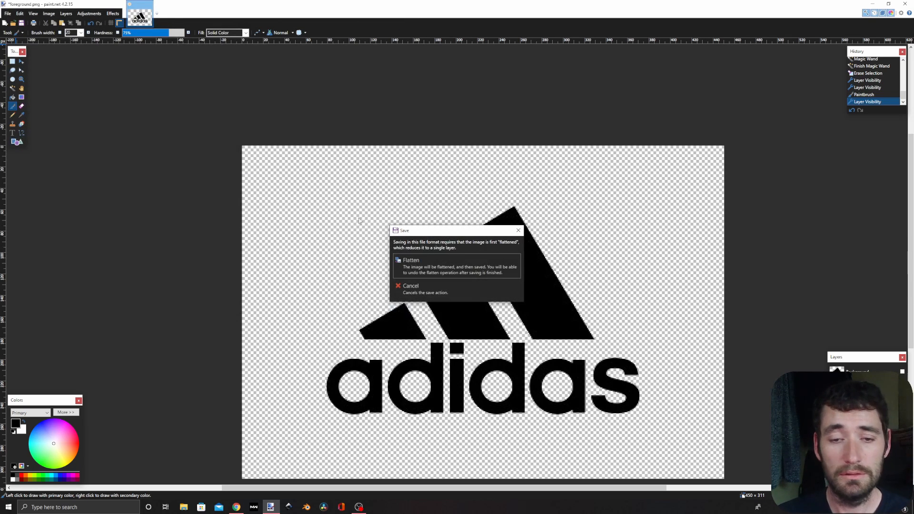
left_click(385, 263)
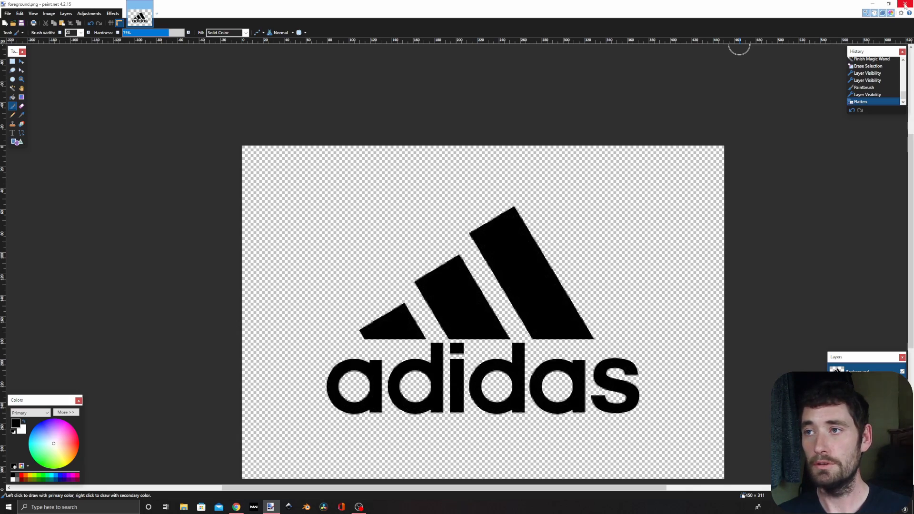
left_click(904, 4)
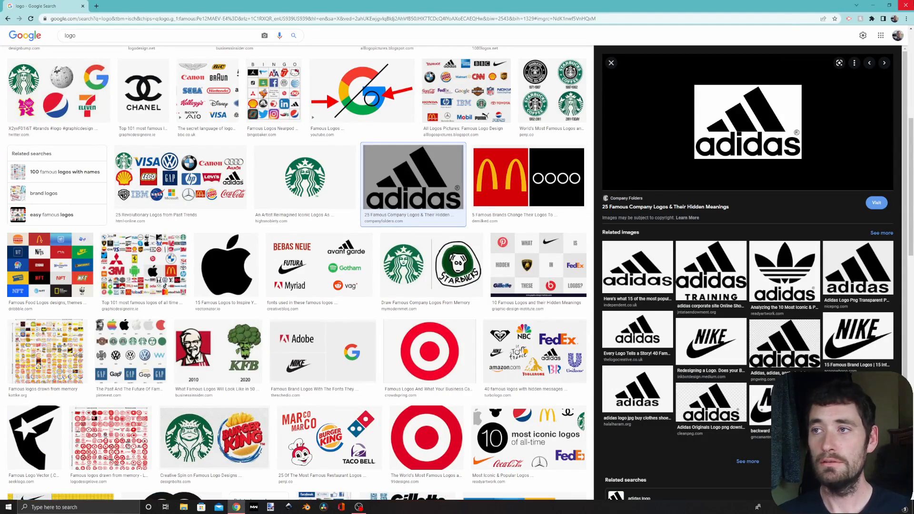
- Close the browser, launch Inkscape and create a new document
left_click(906, 5)
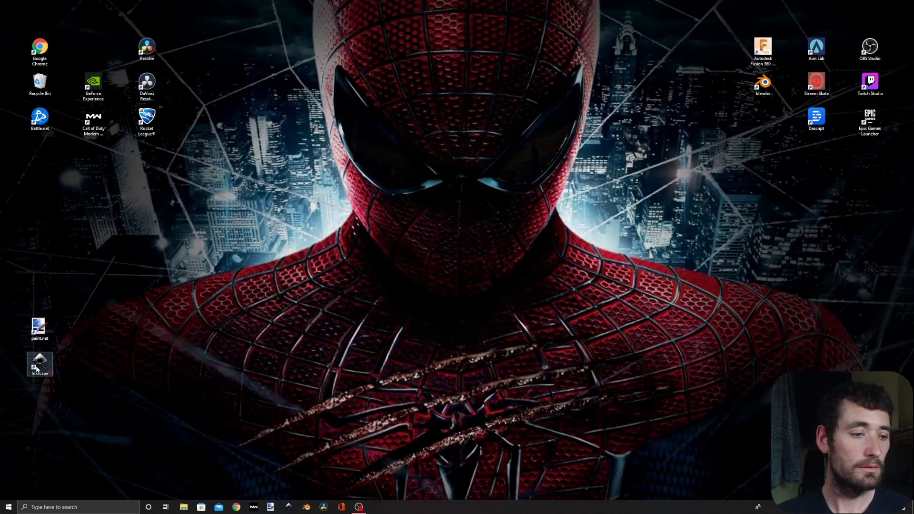
double_click(41, 365)
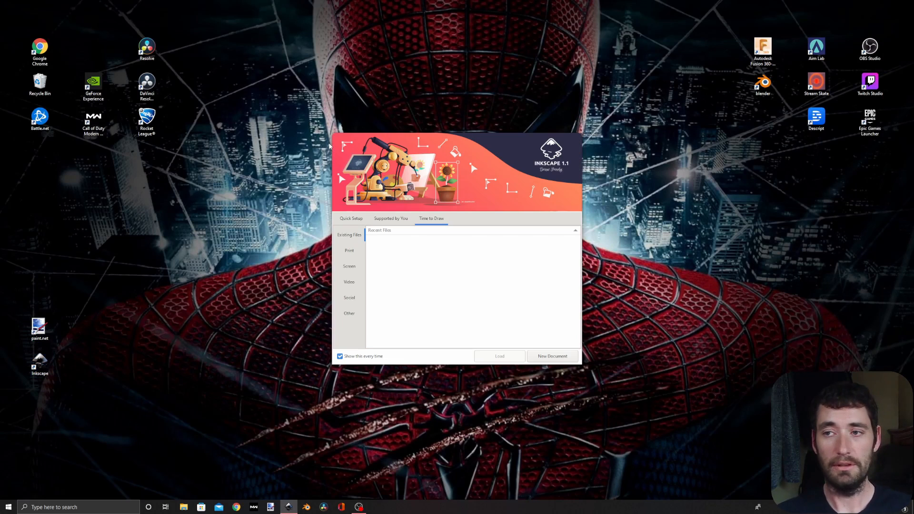
left_click(551, 360)
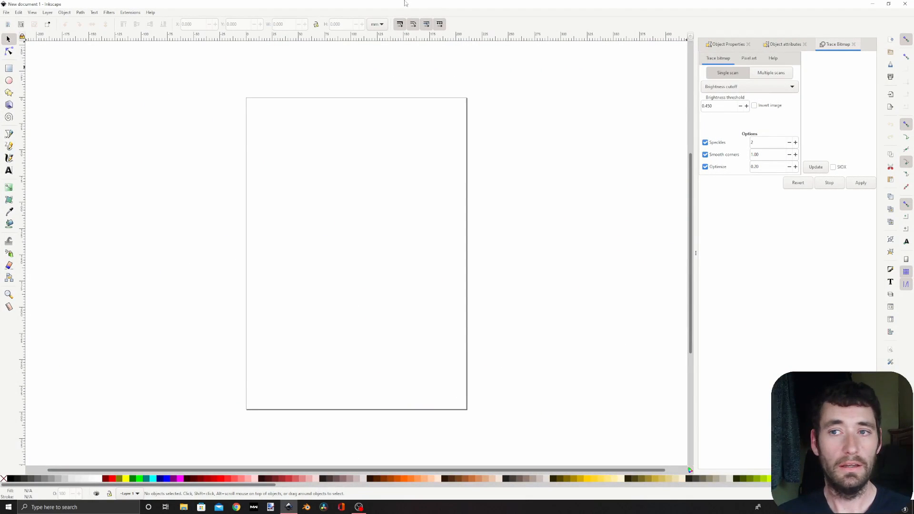
- Open the background PNG from the Clean folder, embedding the image with its resolution taken from the file
left_click(6, 11)
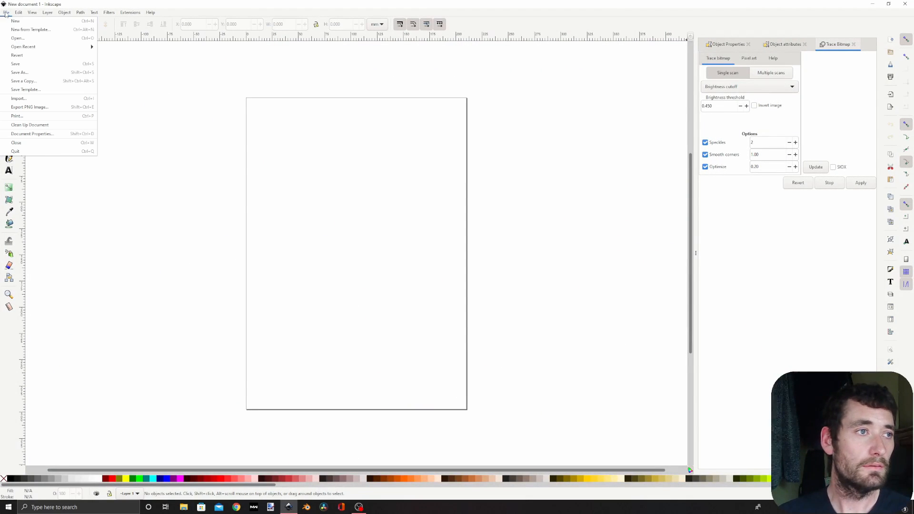
left_click(35, 41)
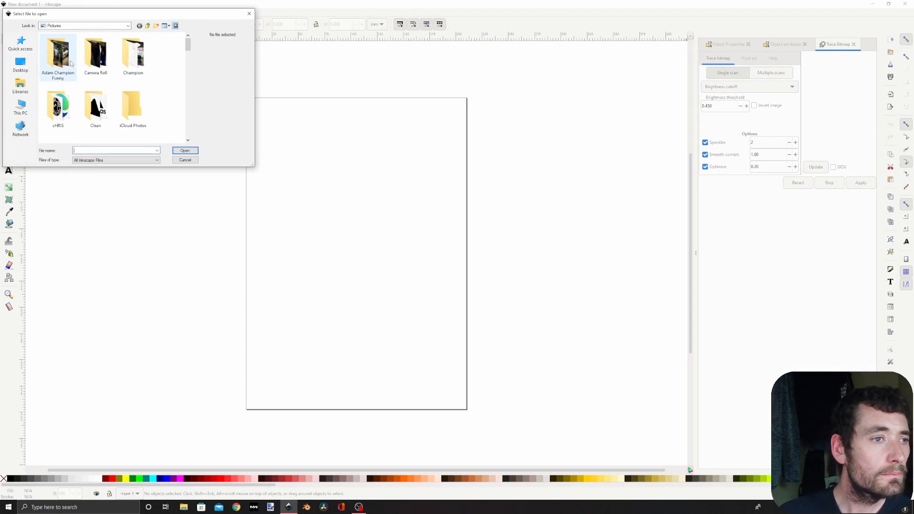
double_click(95, 102)
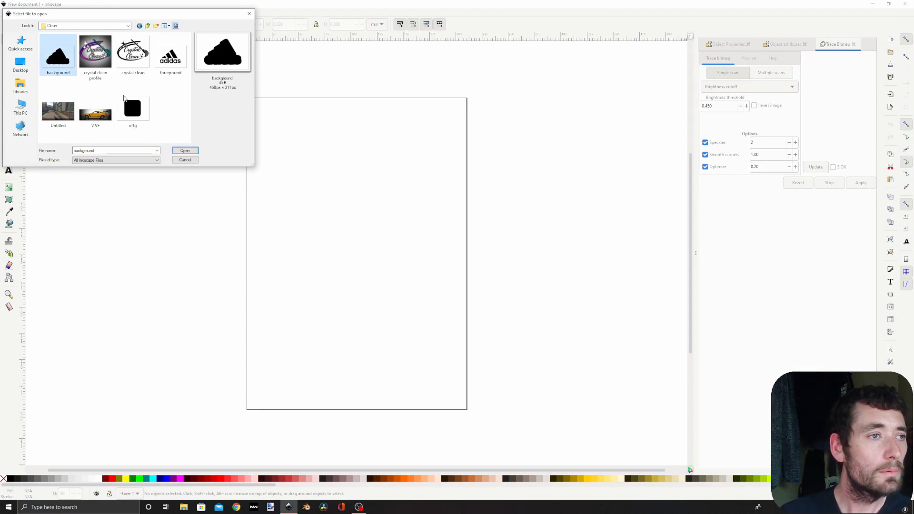
left_click(183, 151)
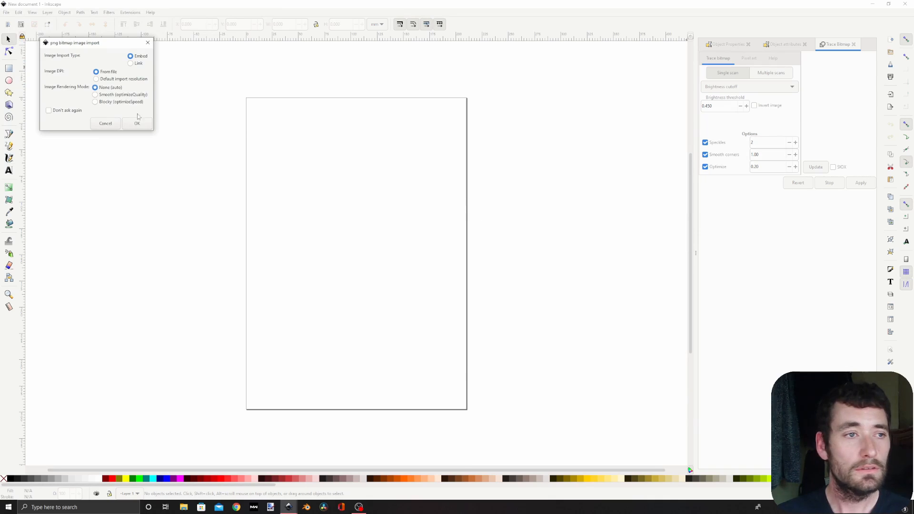
left_click(137, 124)
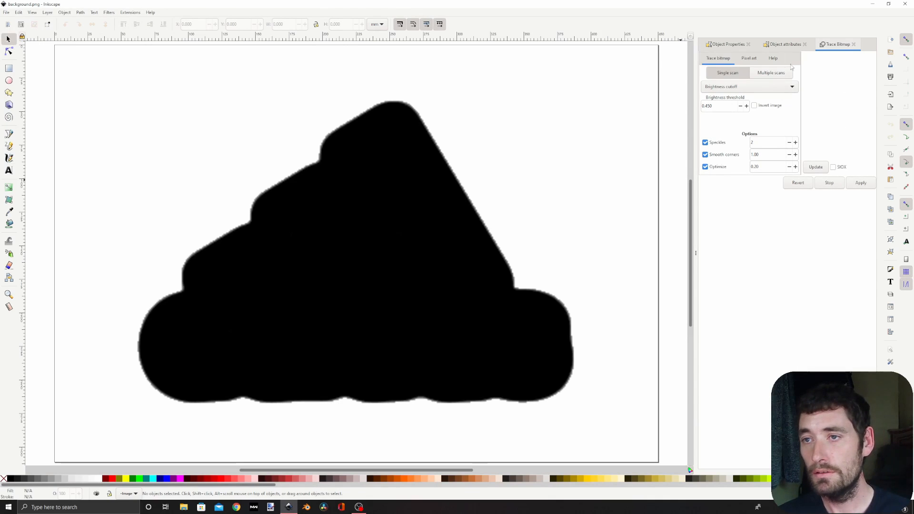
- Trace the silhouette bitmap into a vector path using a single scan with brightness cutoff
left_click(80, 13)
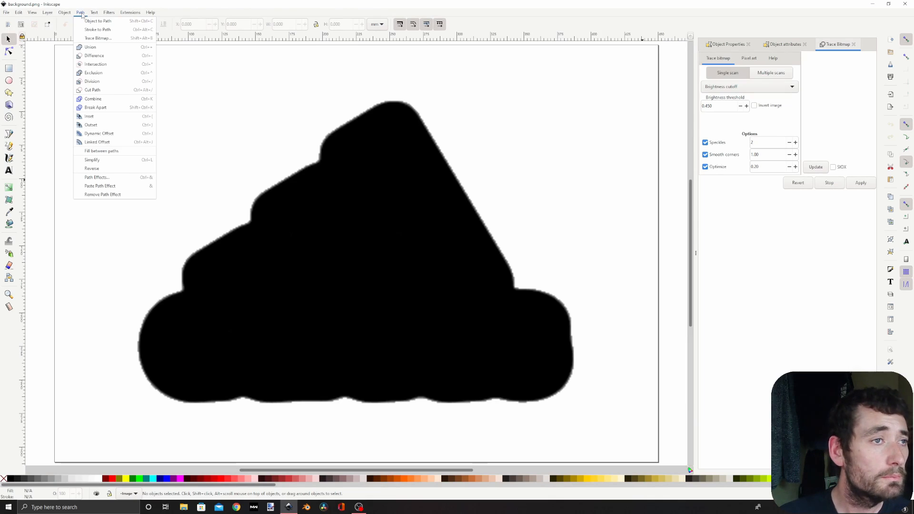
left_click(91, 38)
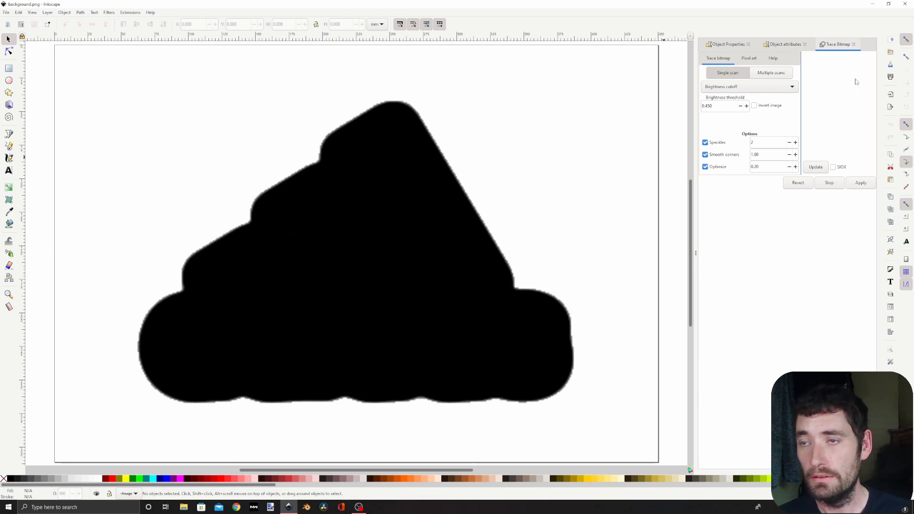
left_click(862, 187)
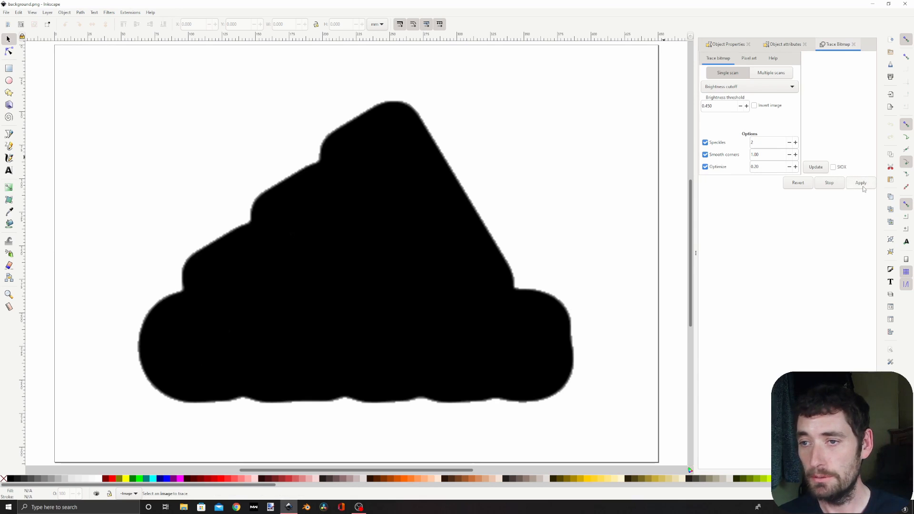
left_click(459, 212)
left_click(863, 183)
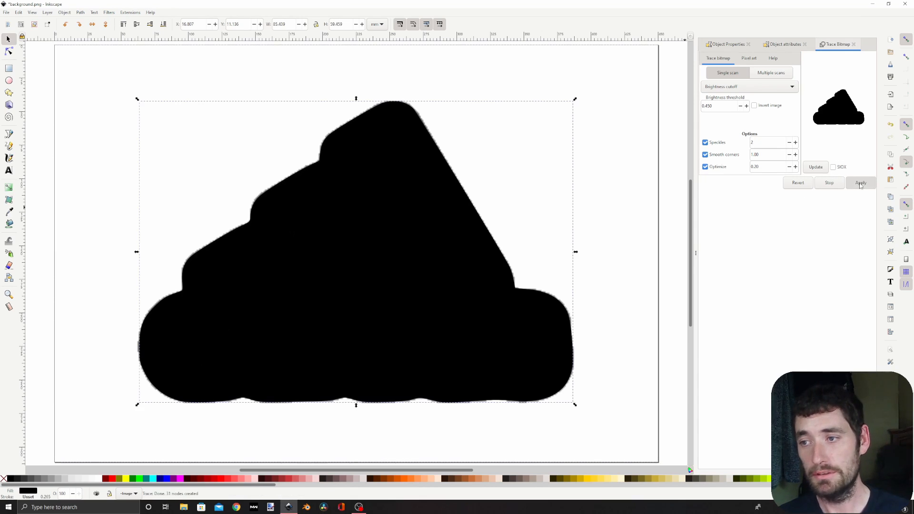
- Move the traced silhouette aside, delete the original bitmap beneath it, and place the path back on the page
left_click(432, 212)
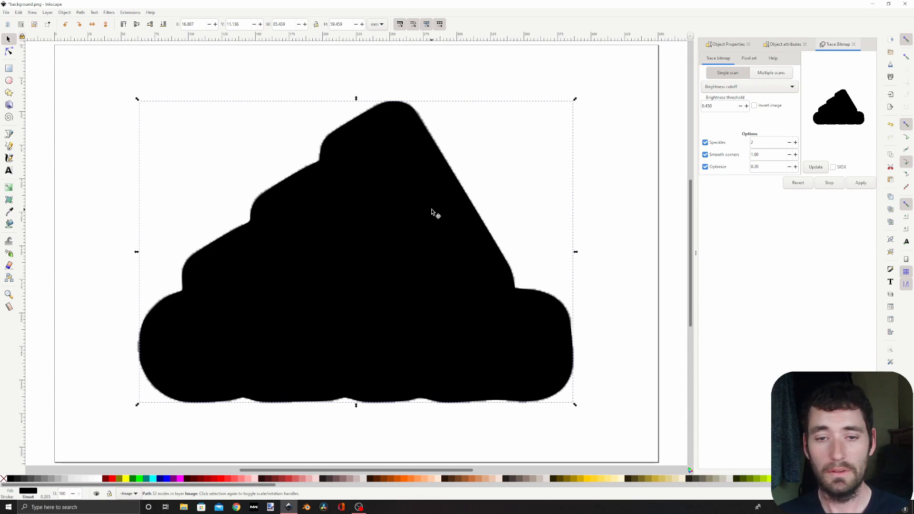
mouse_move(433, 249)
left_mouse_down()
mouse_move(369, 241)
mouse_move(272, 197)
left_mouse_up()
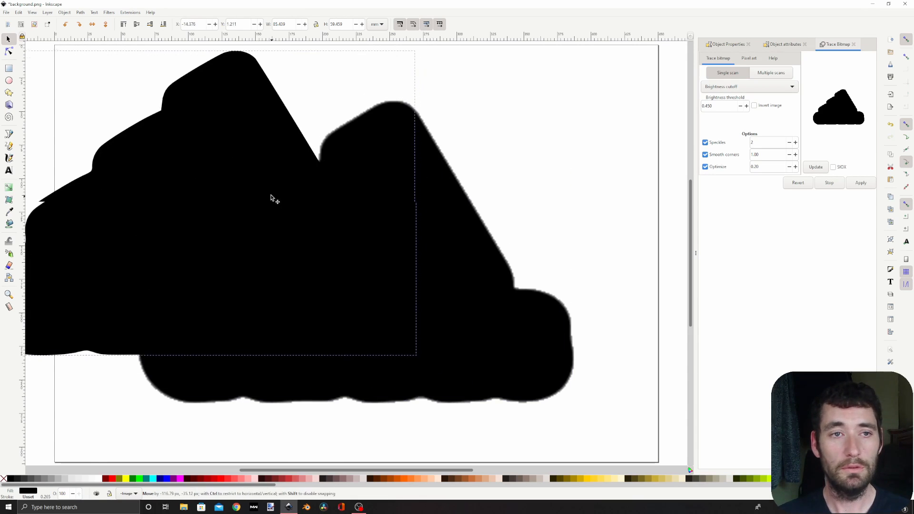
left_click(458, 230)
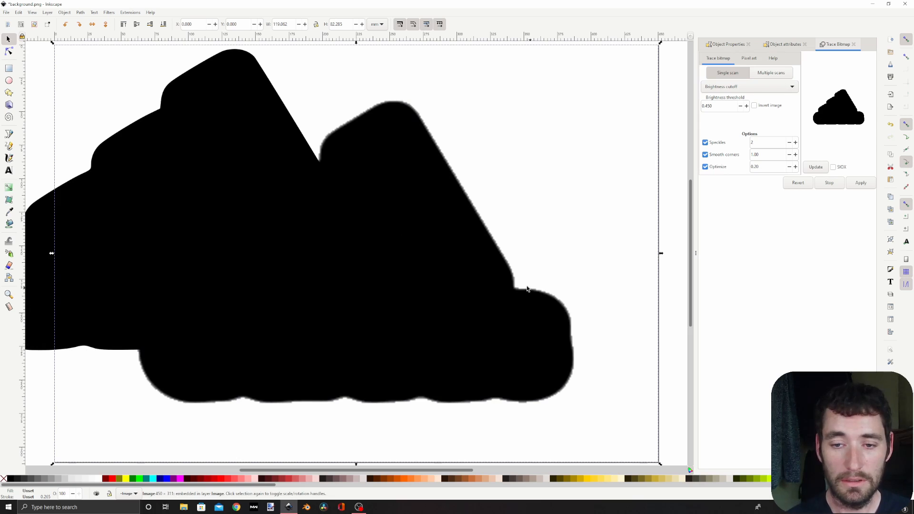
key("Delete")
left_click_drag(231, 261, 390, 294)
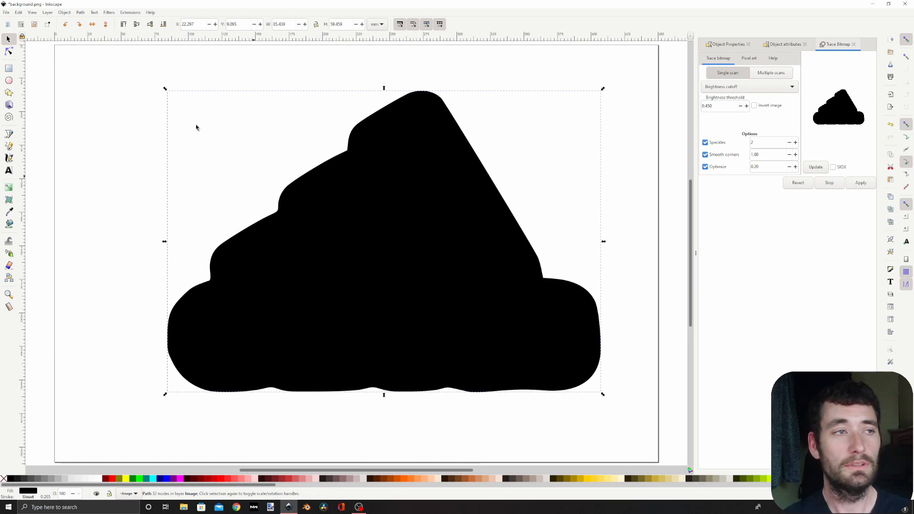
- Save the traced silhouette as a Plain SVG file named background in the Clean folder
left_click(7, 13)
left_click(6, 13)
left_click(7, 13)
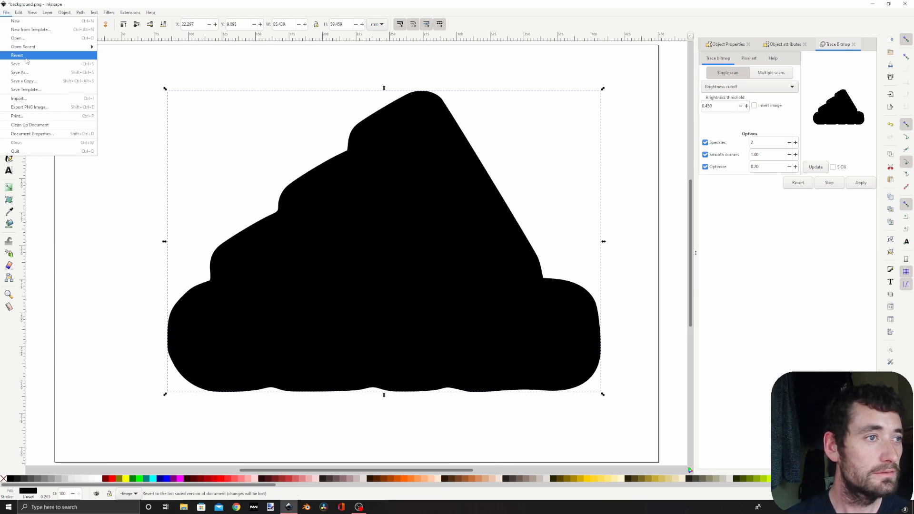
left_click(25, 73)
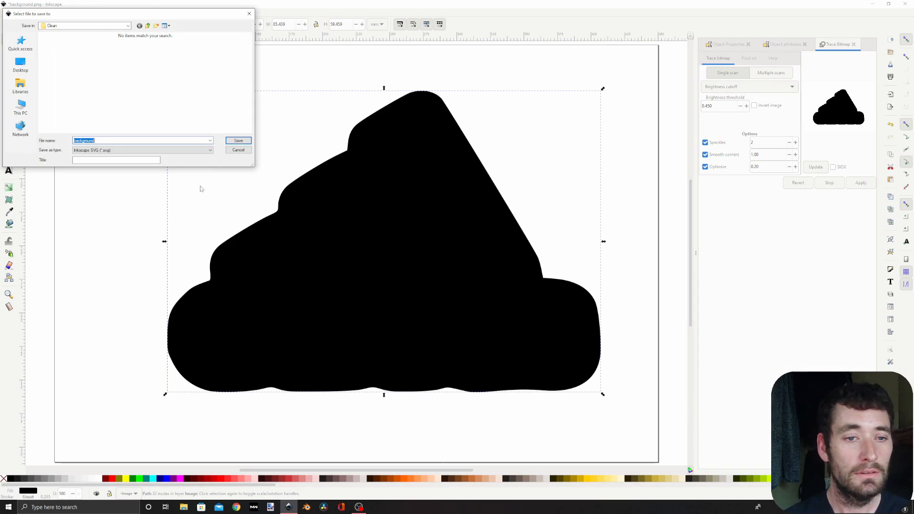
left_click(103, 151)
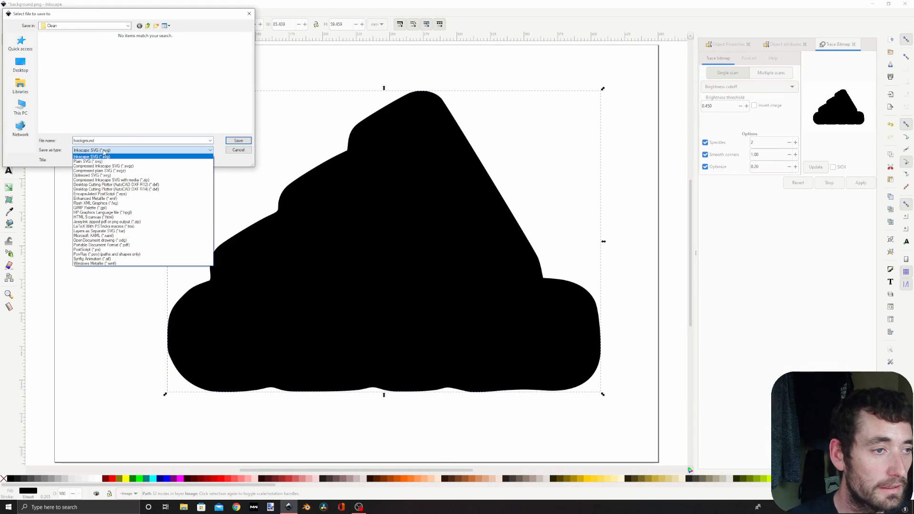
left_click(88, 163)
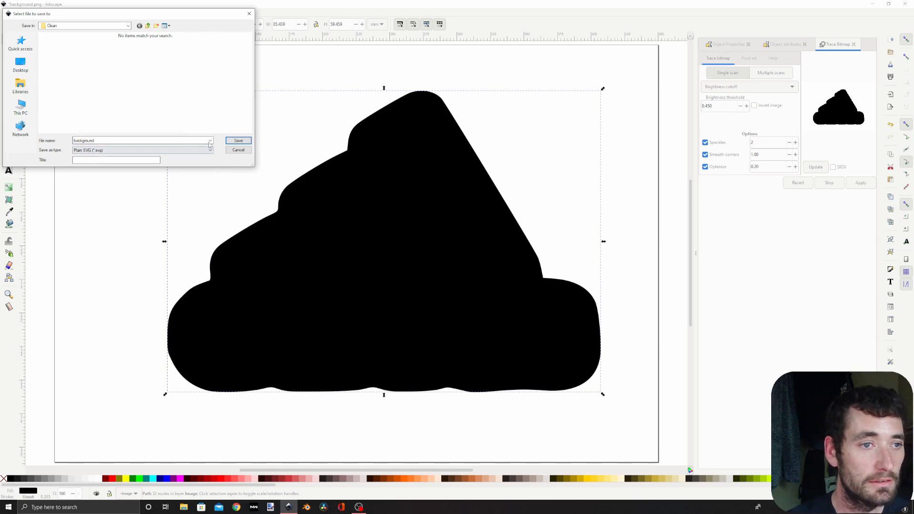
left_click(238, 141)
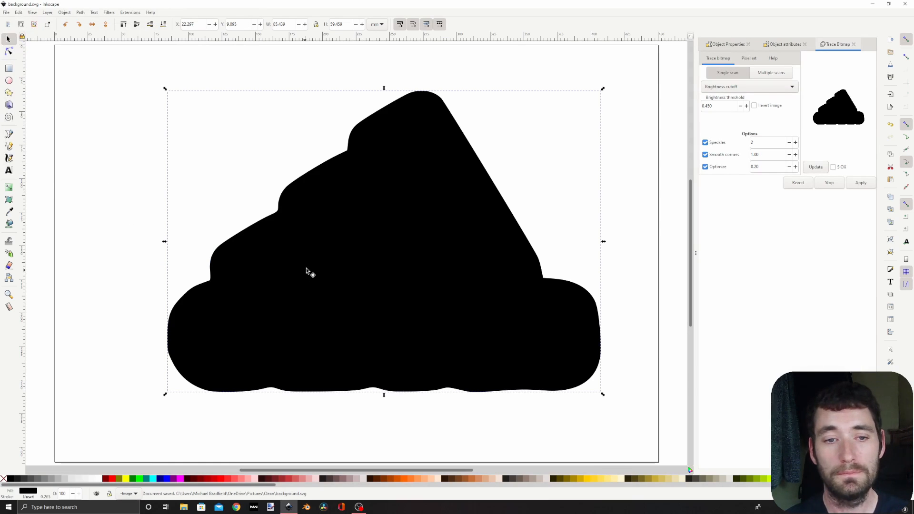
- Clear the silhouette from the page and open the foreground PNG from the Clean folder as an embedded image
key("Delete")
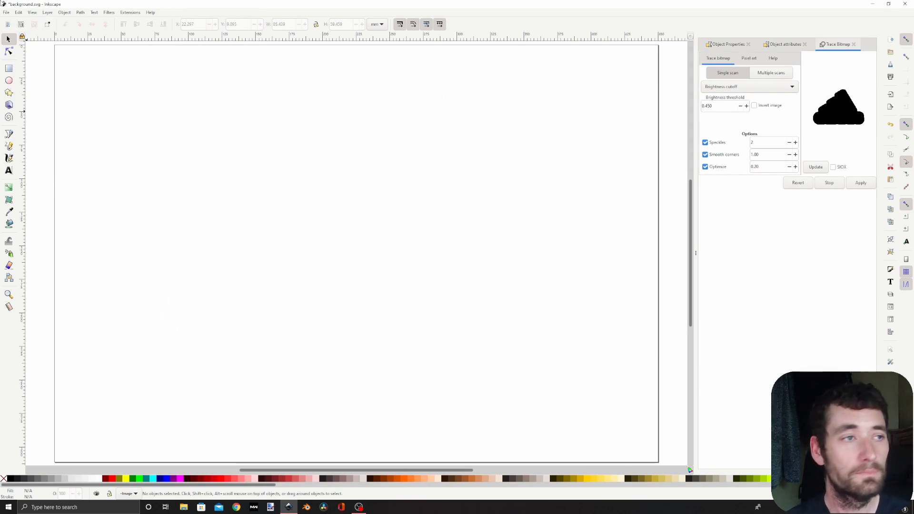
left_click(7, 13)
left_click(20, 38)
left_click(58, 110)
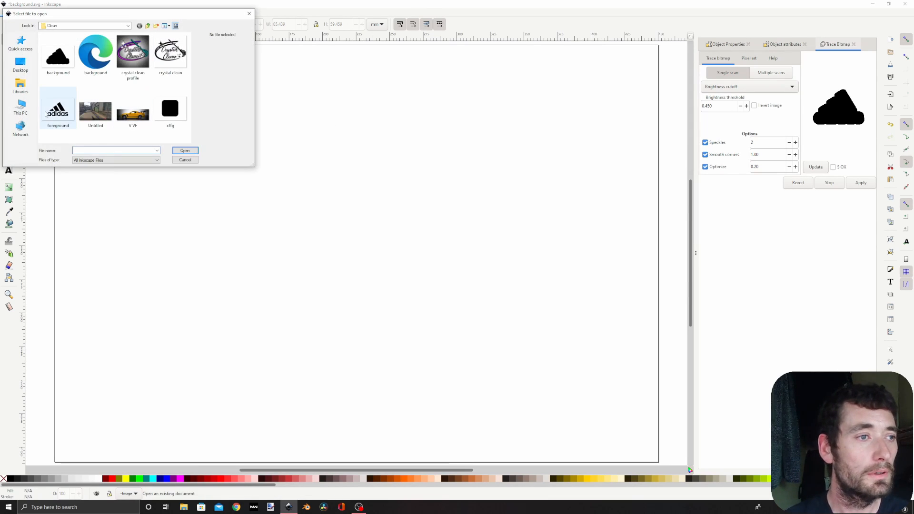
left_click(184, 151)
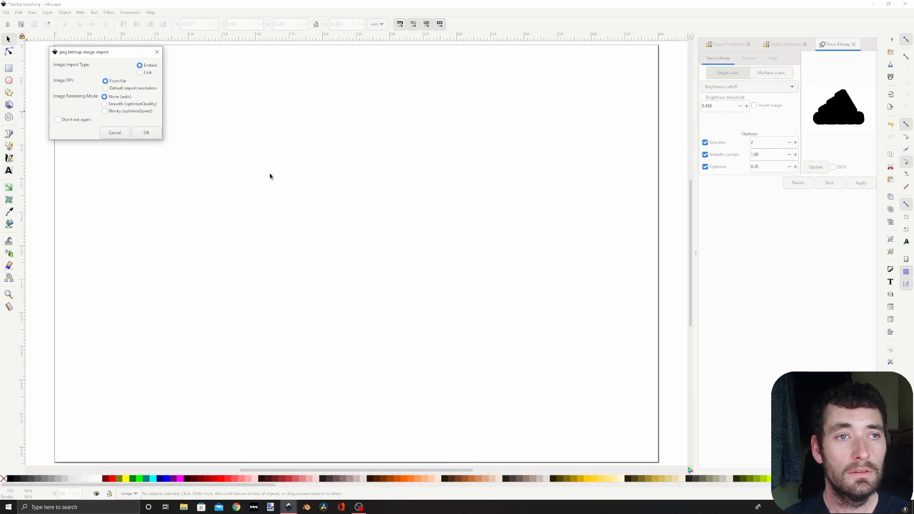
left_click(147, 134)
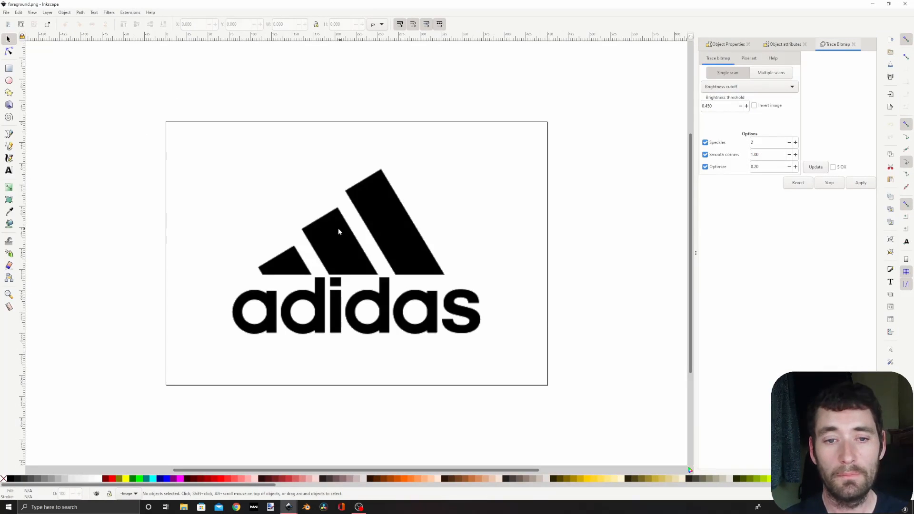
- Trace the adidas logo into a vector path with brightness cutoff, then delete the original bitmap and reposition the path on the page
left_click(399, 220)
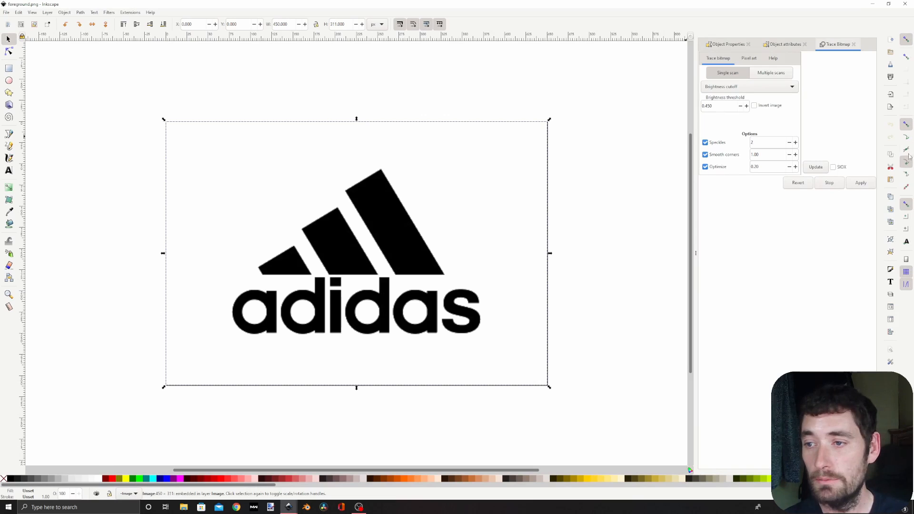
left_click(856, 183)
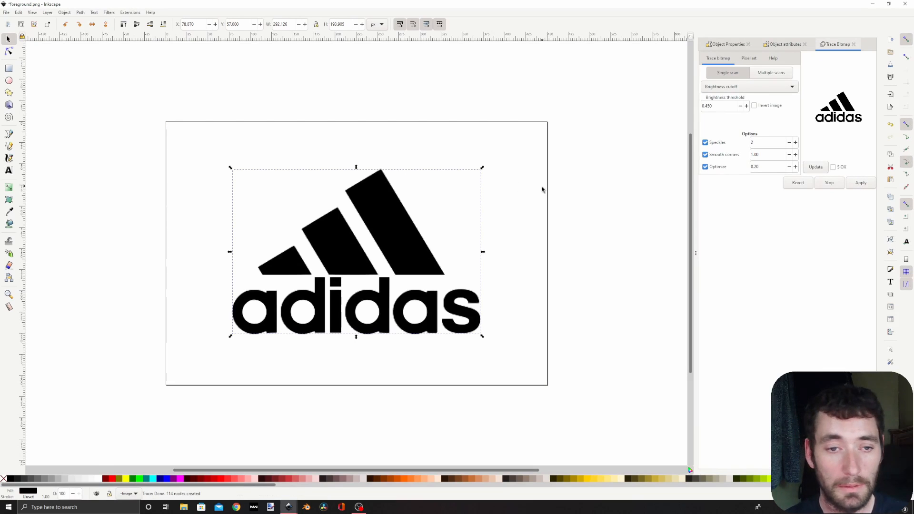
left_click_drag(390, 228, 245, 199)
left_click(406, 233)
key("Delete")
left_click_drag(237, 193, 374, 217)
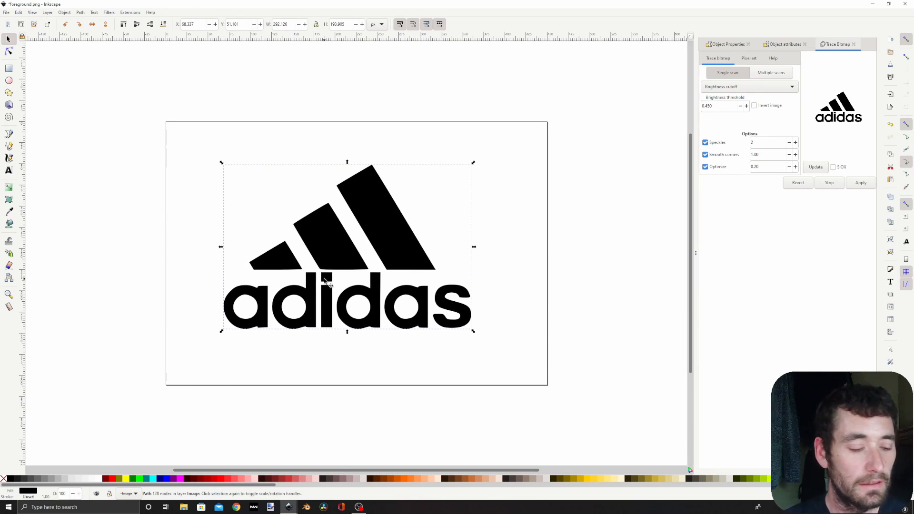
- Sharpen the rounded upper corner on the stem of the first letter "a" by adjusting its curve handle with the Node tool
scroll(322, 305, "down", 1)
scroll(305, 304, "up", 8, "ctrl")
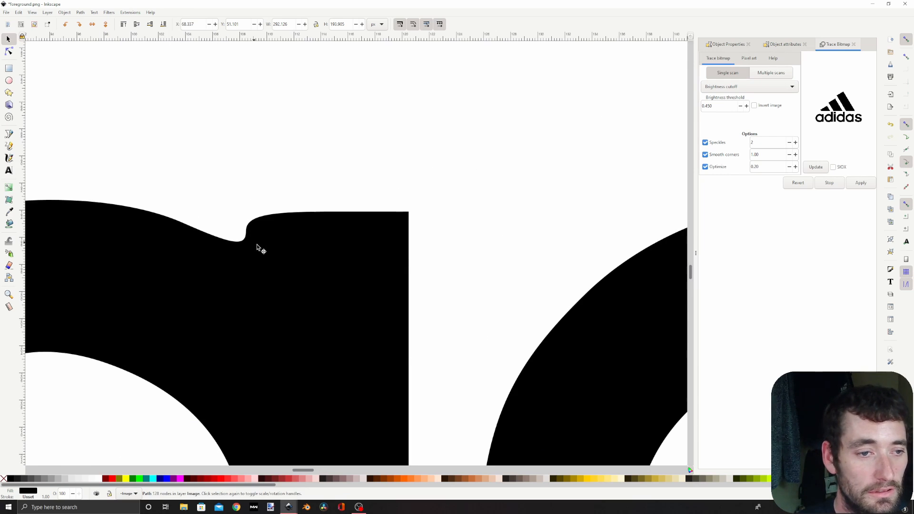
key("n")
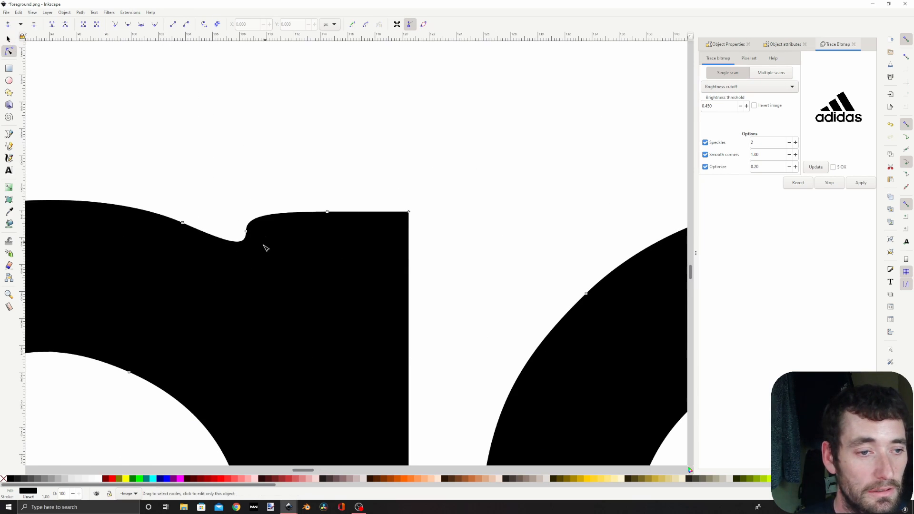
left_click(246, 231)
mouse_move(246, 216)
left_mouse_down()
mouse_move(247, 200)
mouse_move(236, 212)
left_mouse_up()
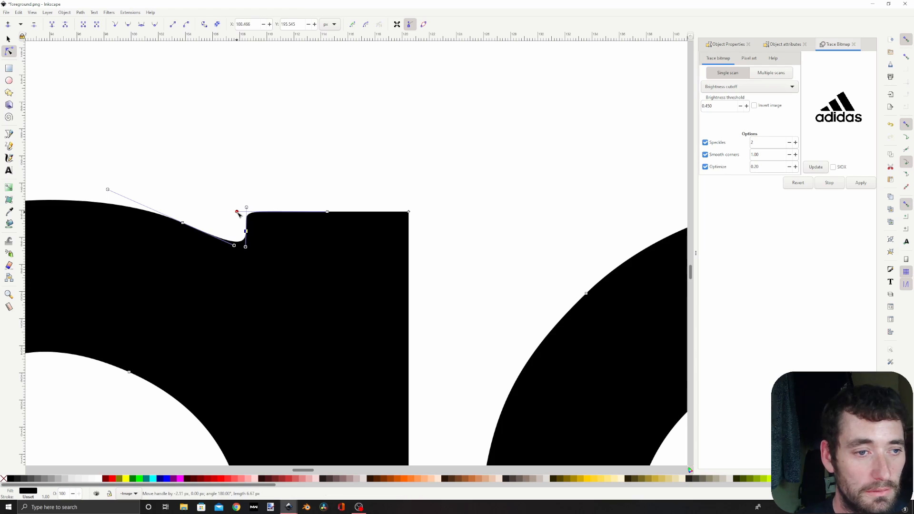
scroll(238, 214, "down", 7)
left_click(140, 279)
- Save the traced adidas logo as a Plain SVG file named foreground in the Clean folder
left_click(7, 15)
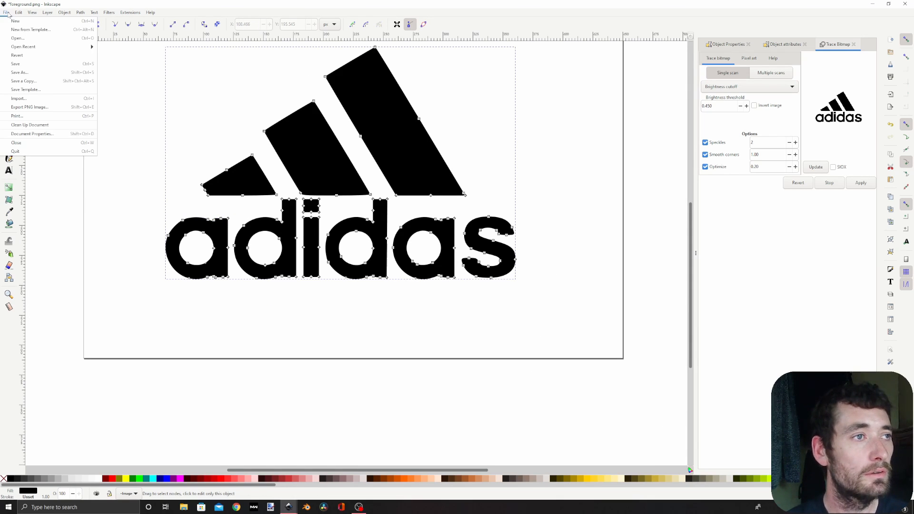
left_click(61, 73)
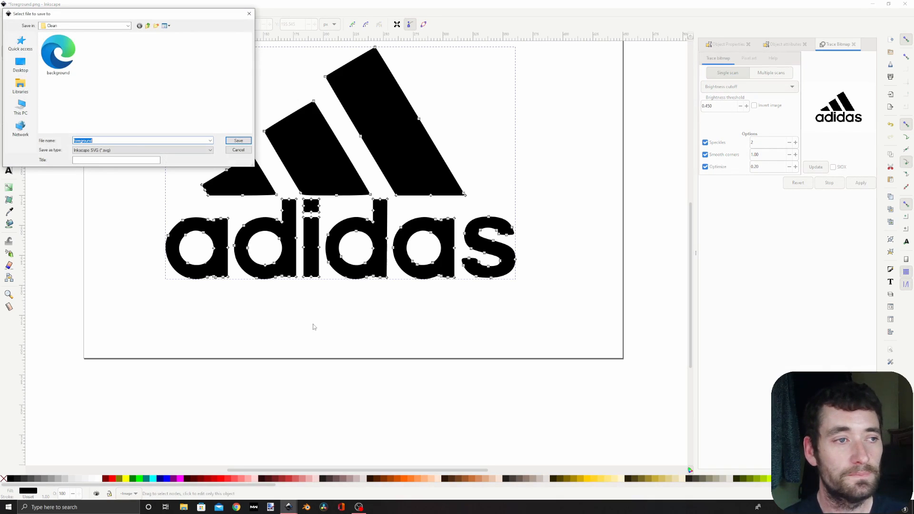
left_click(125, 150)
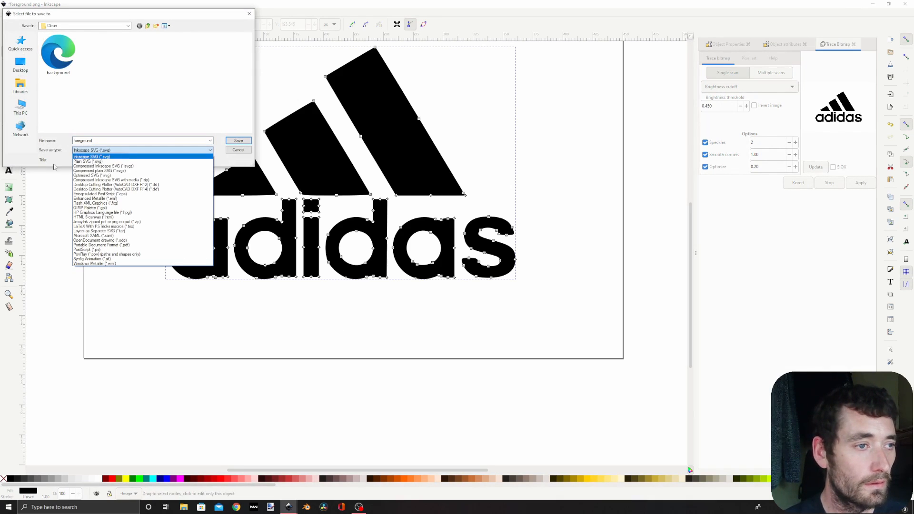
left_click(96, 161)
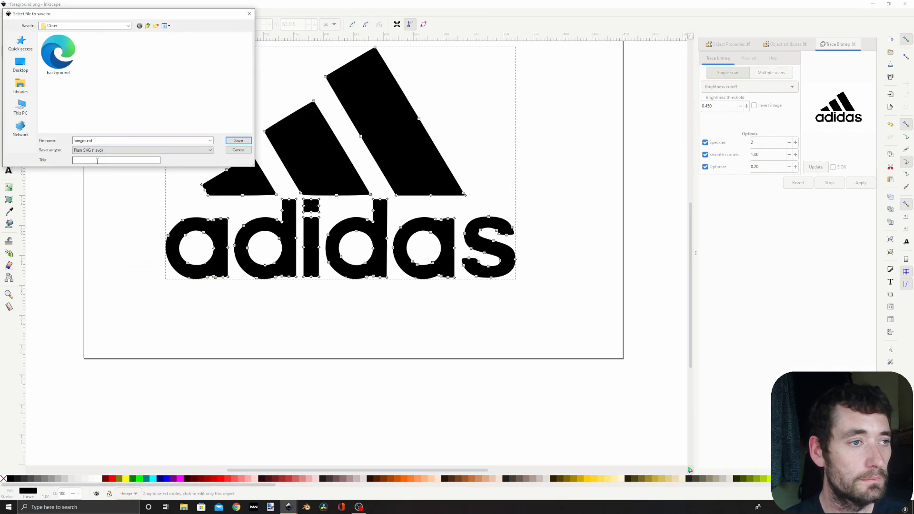
left_click(235, 141)
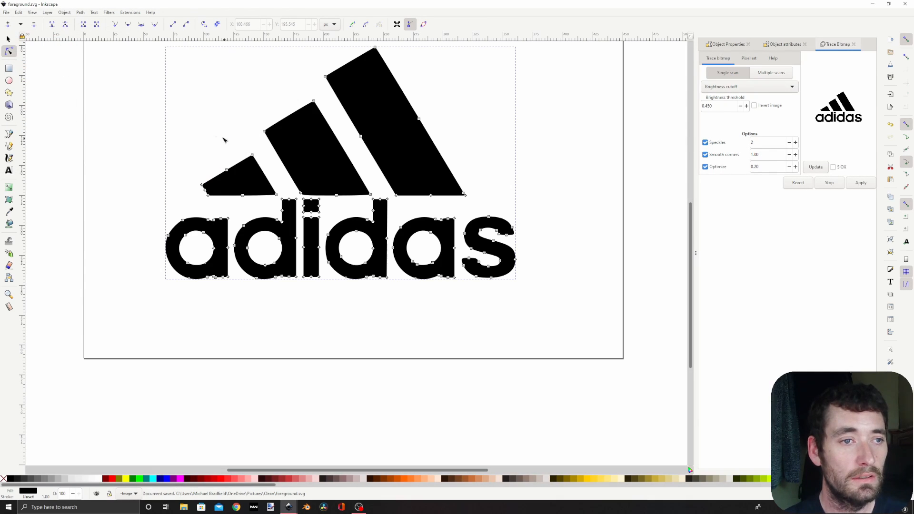
- Close the background and foreground documents without saving them again
left_click(873, 4)
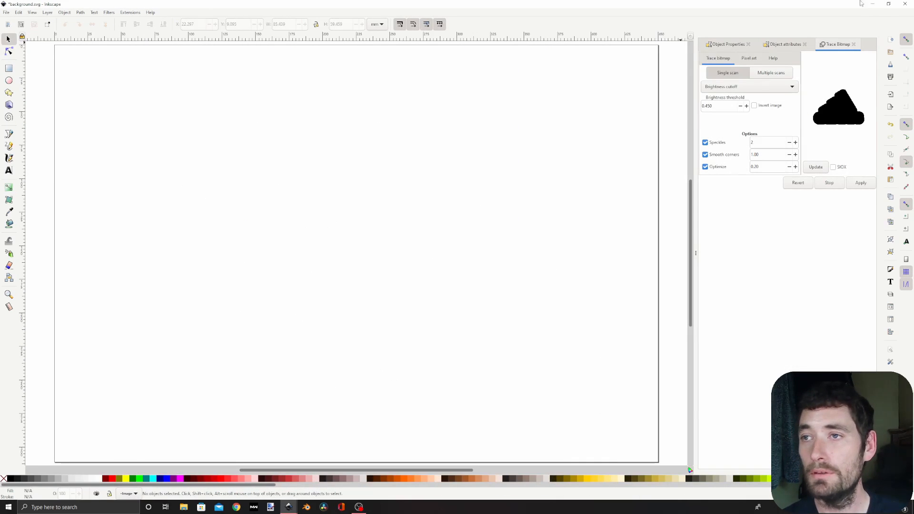
left_click(907, 4)
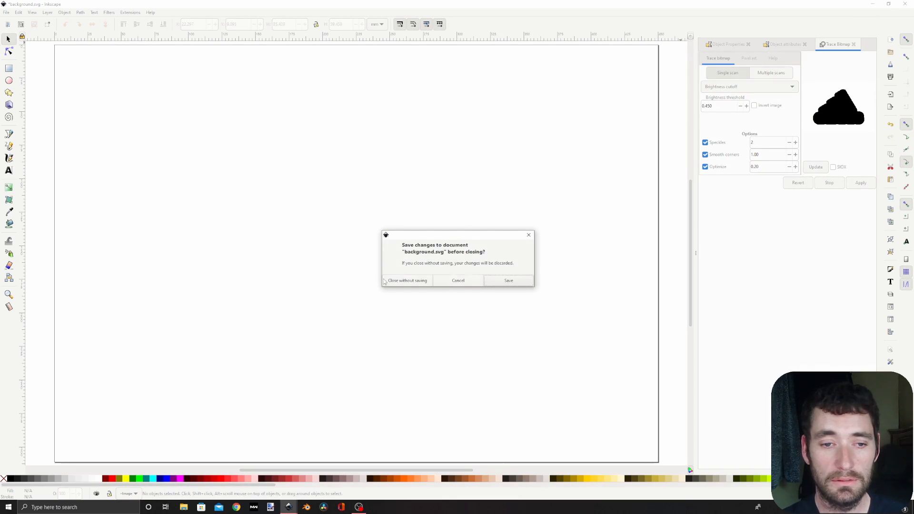
left_click(398, 282)
left_click(403, 280)
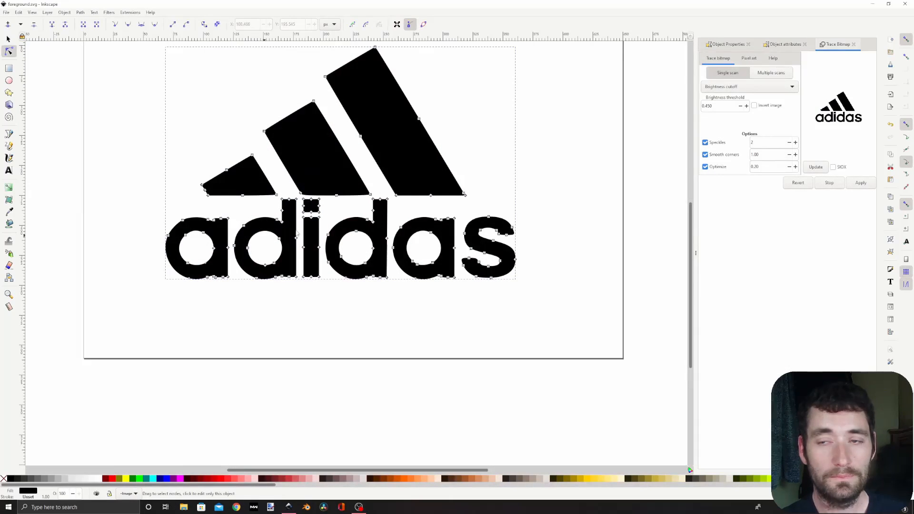
left_click(906, 4)
left_click(398, 283)
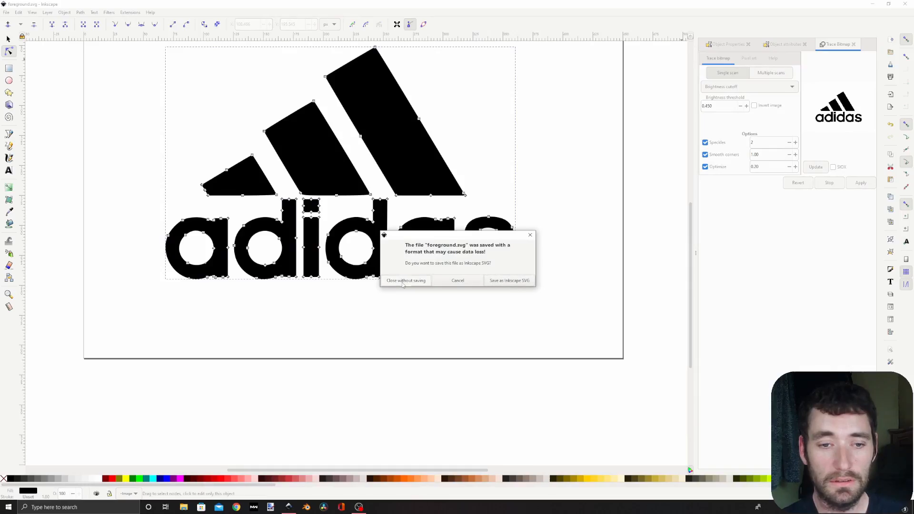
left_click(404, 281)
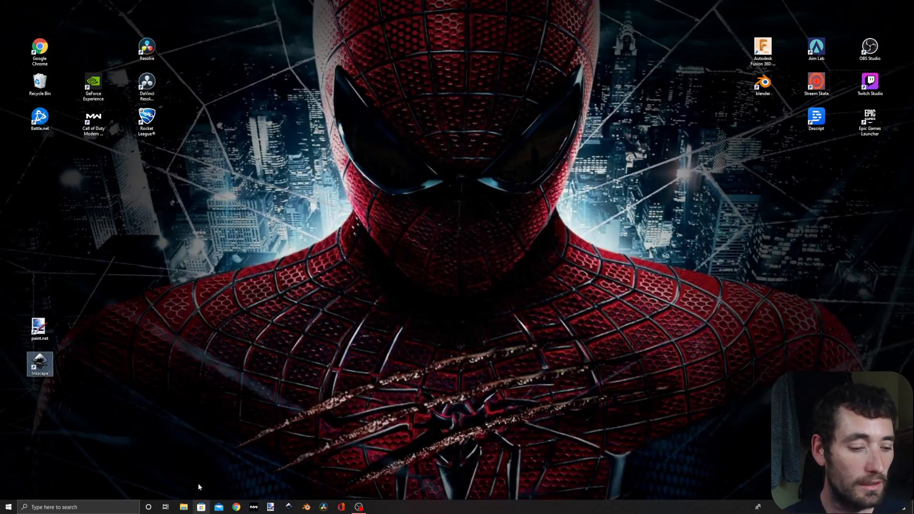
- Switch to Chrome, go to the Tinkercad dashboard and create a new 3D design
left_click(236, 507)
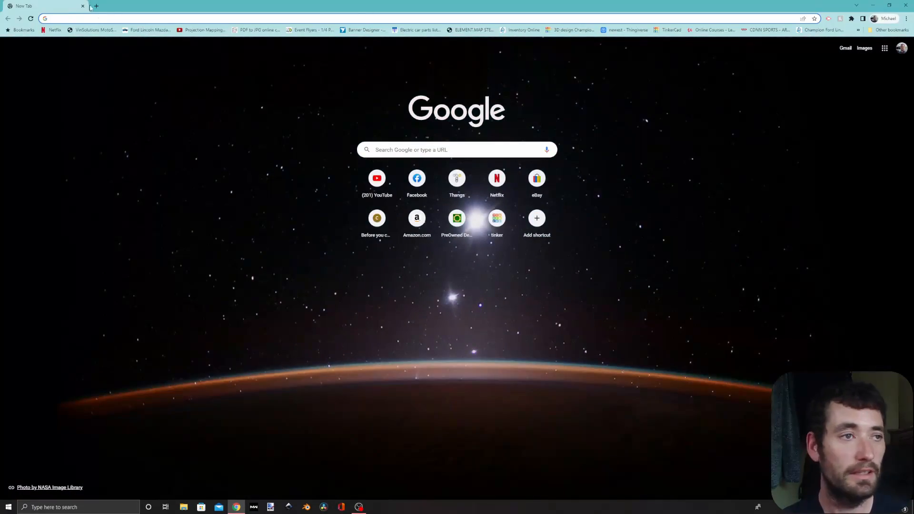
left_click(76, 17)
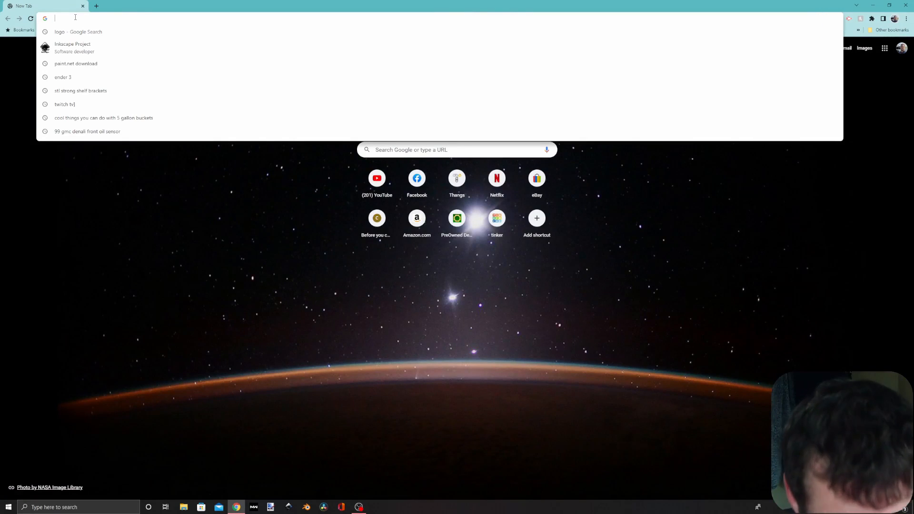
type("tinker")
key("Return")
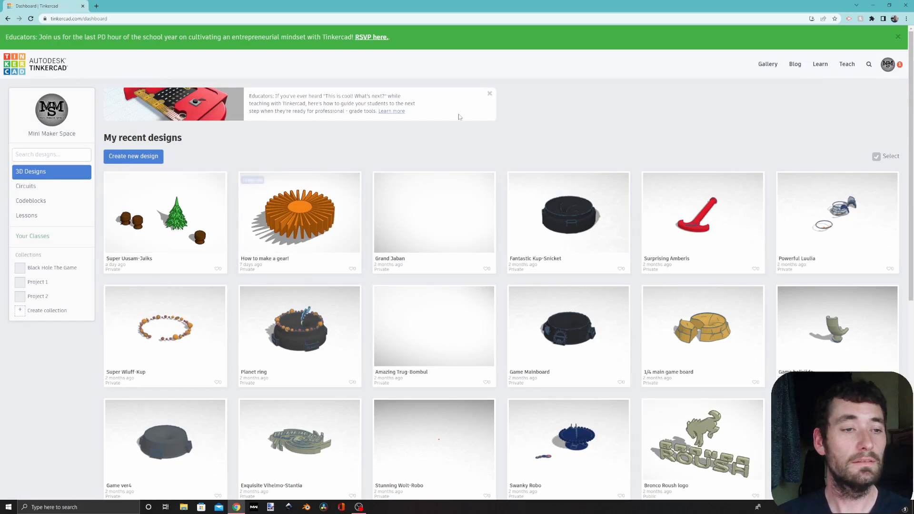
left_click(142, 157)
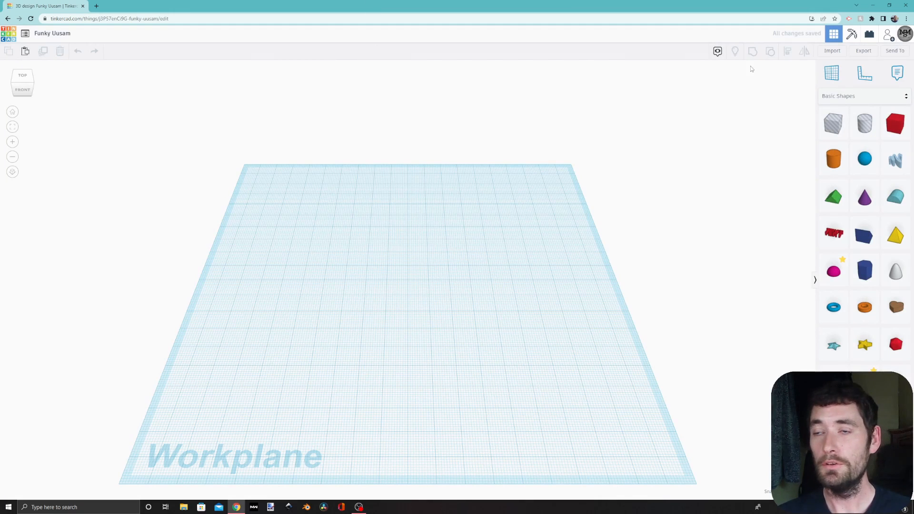
- Import background.svg from the Clean folder inside Pictures into the design with its default scale
left_click(833, 51)
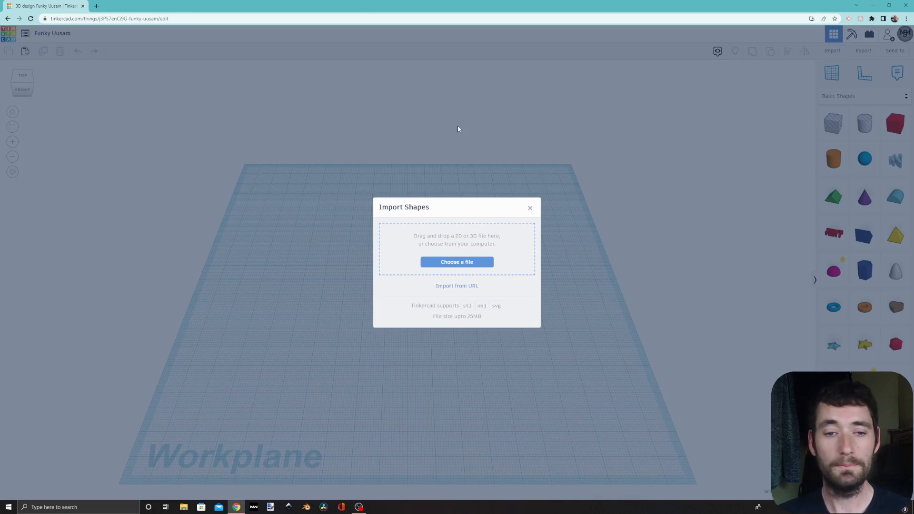
left_click(442, 263)
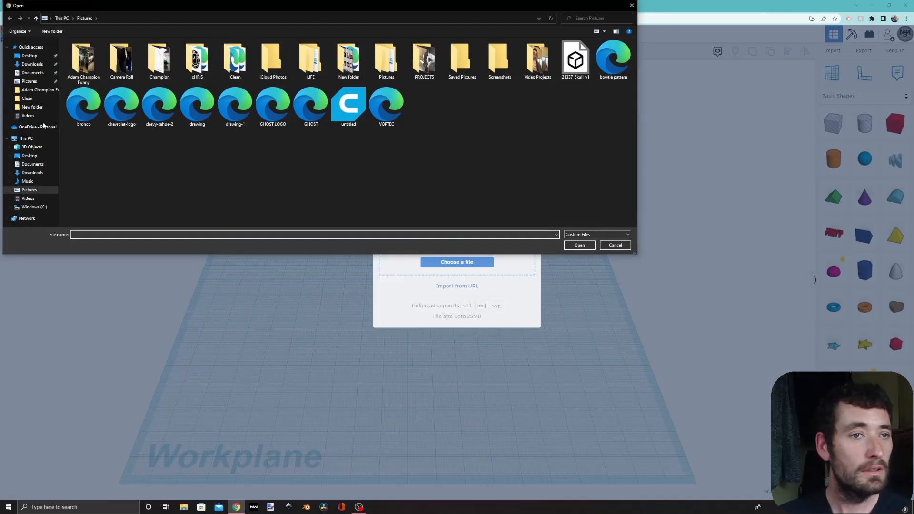
double_click(236, 61)
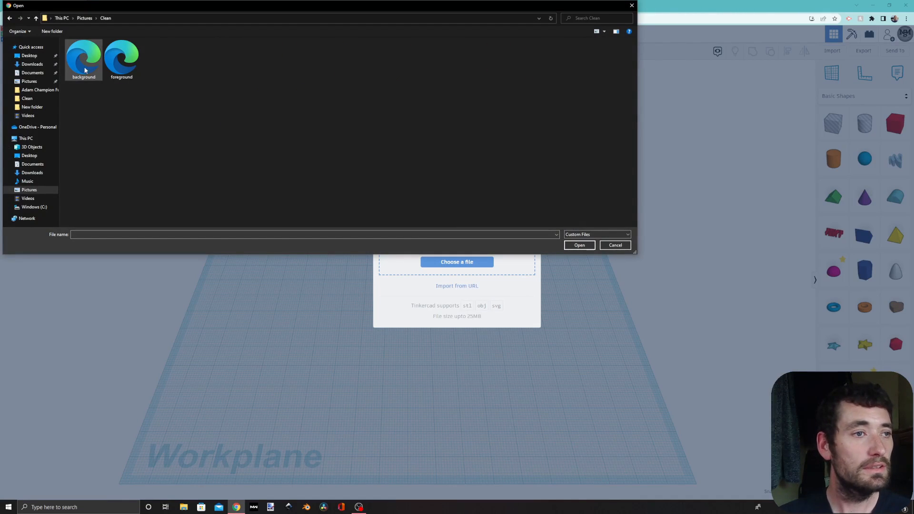
left_click(579, 245)
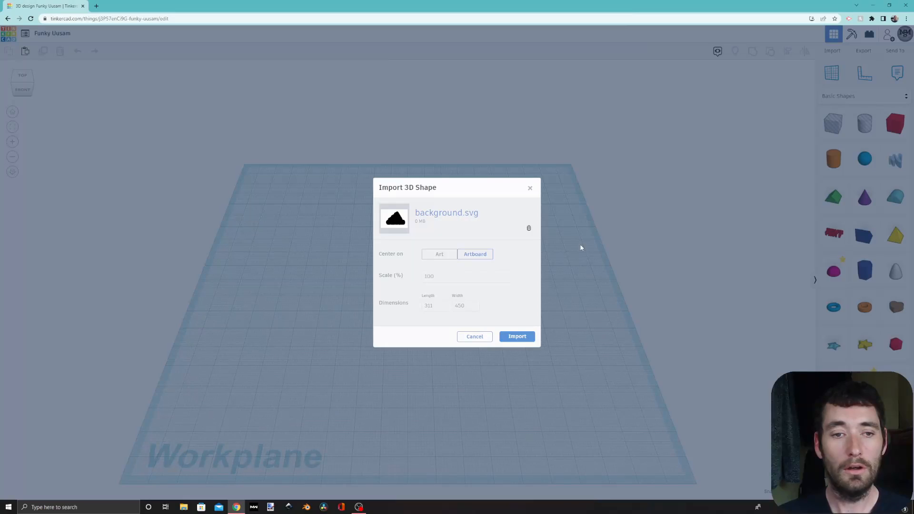
left_click(515, 336)
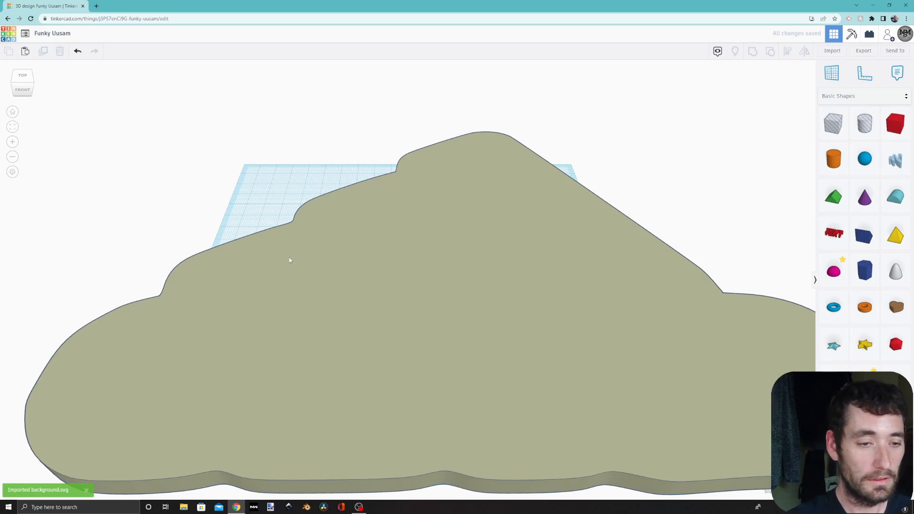
- Set the background silhouette's height to 17 mm
scroll(286, 258, "down", 5)
mouse_move(252, 369)
left_mouse_down()
mouse_move(357, 289)
mouse_move(235, 369)
mouse_move(245, 369)
left_mouse_up()
left_click(357, 306)
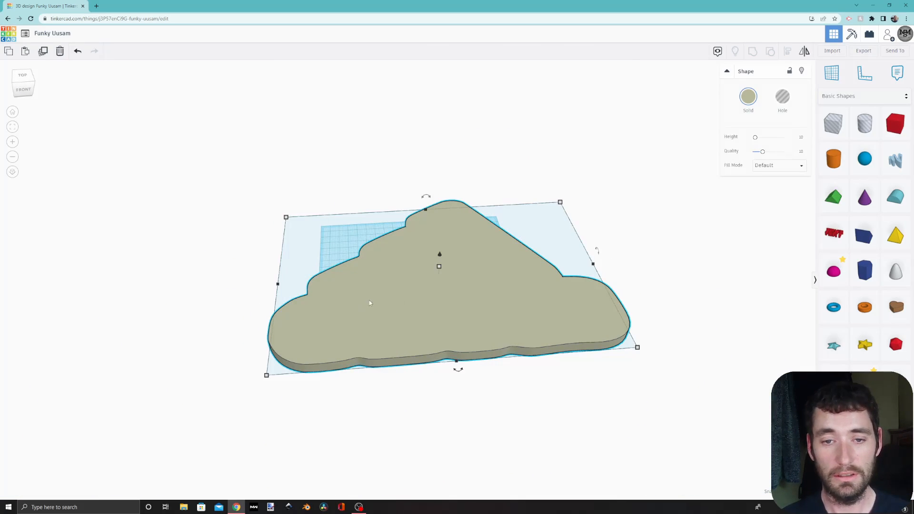
left_click_drag(439, 268, 444, 184)
mouse_move(159, 333)
left_mouse_down()
mouse_move(285, 262)
mouse_move(193, 342)
mouse_move(147, 328)
left_mouse_up()
left_click(395, 232)
left_click_drag(442, 177, 426, 259)
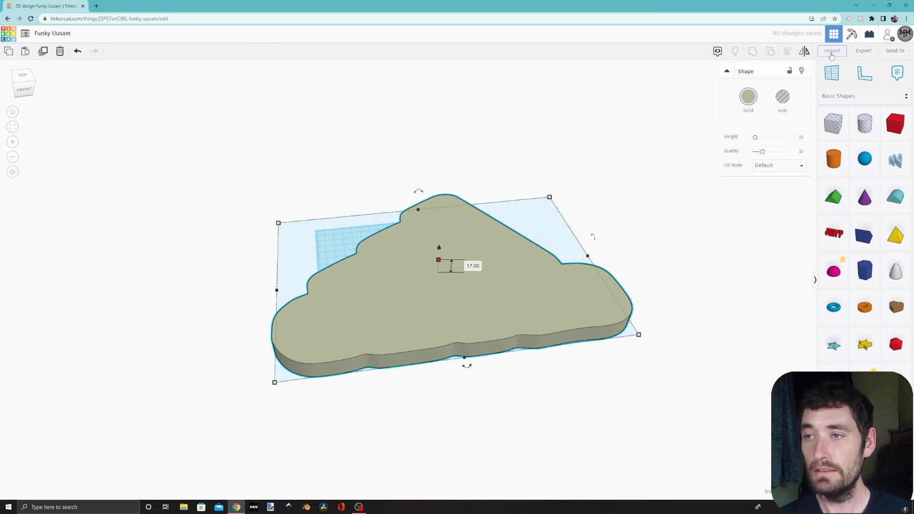
- Import foreground.svg from the Clean folder into the same design with its default scale
left_click(832, 51)
left_click(447, 263)
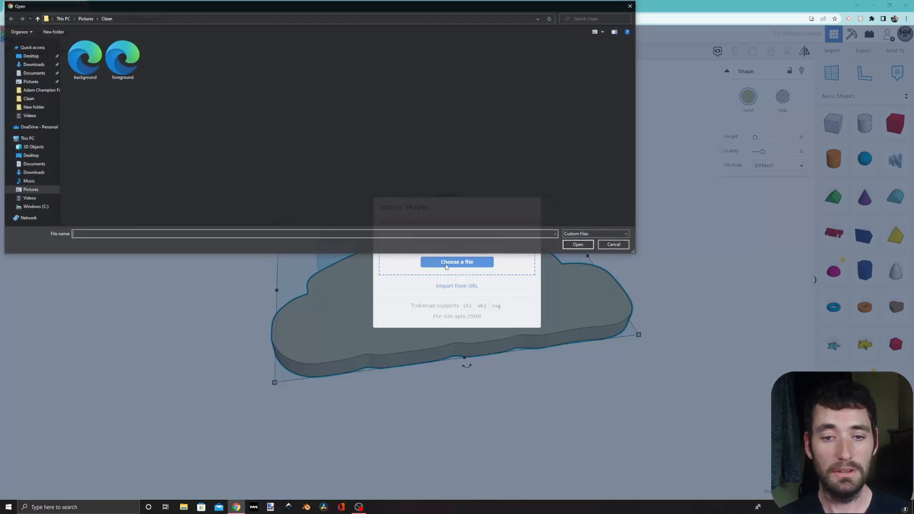
left_click(121, 66)
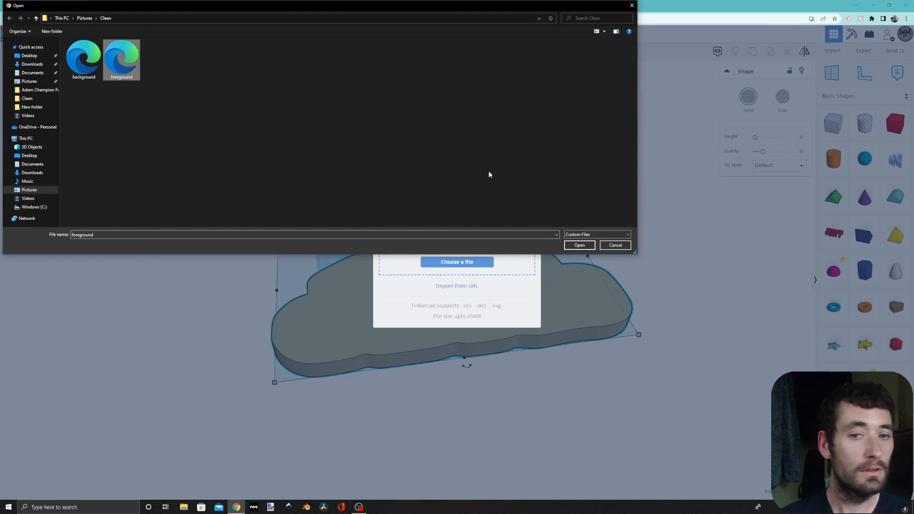
left_click(580, 245)
left_click(517, 336)
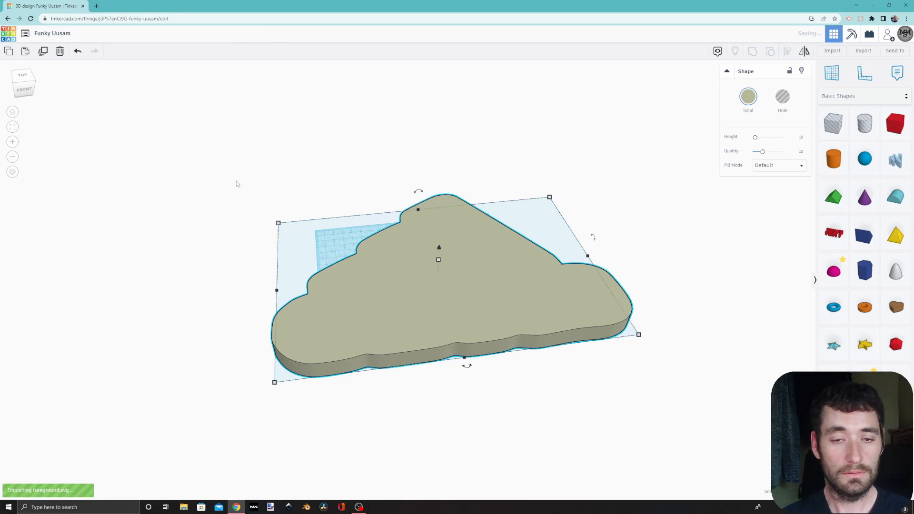
- Stretch the foreground logo's height to 74 mm and centre it over the background silhouette using an orthographic top view
left_click(260, 337)
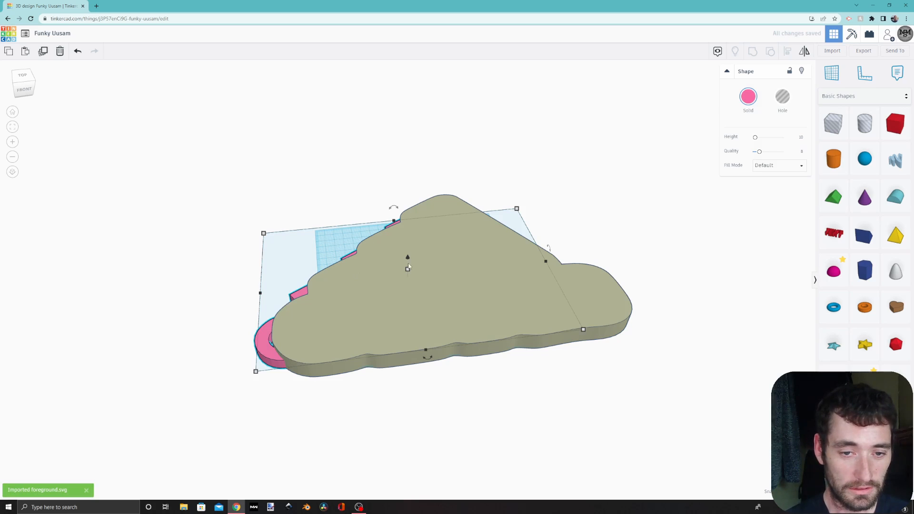
left_click_drag(408, 270, 407, 216)
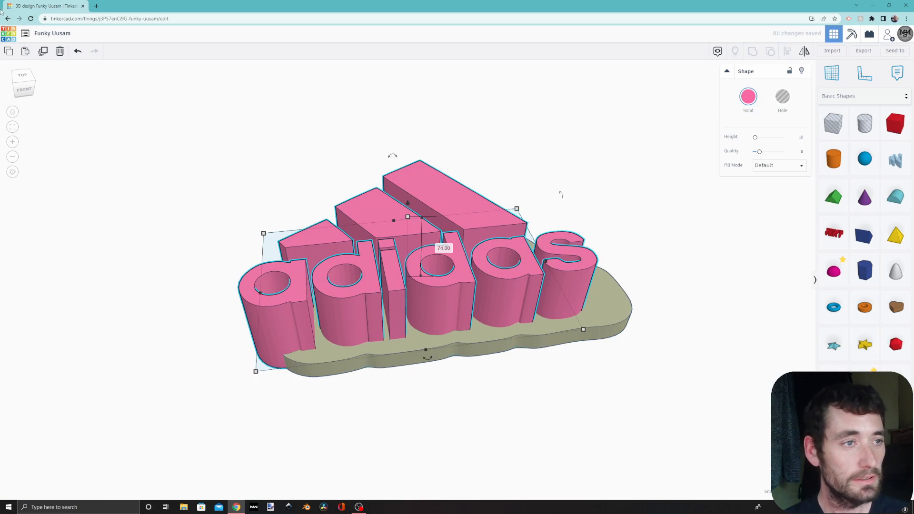
left_click(24, 79)
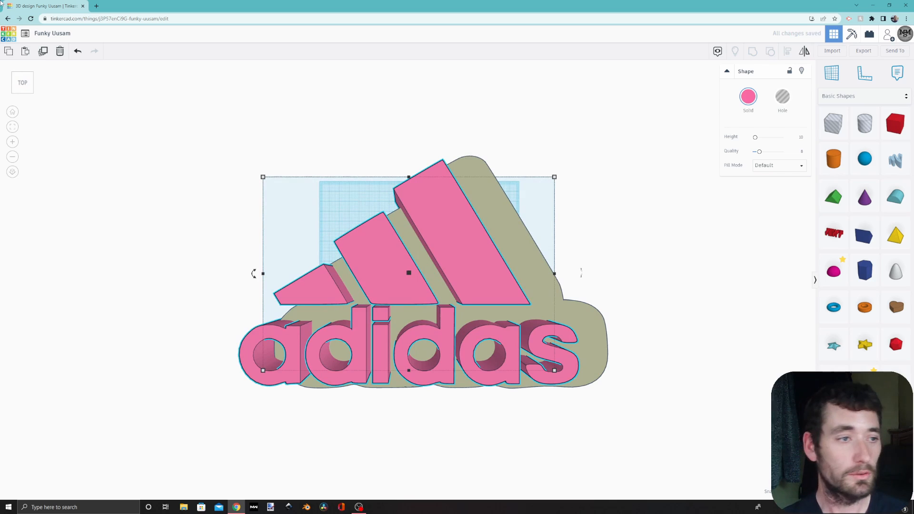
left_click(12, 173)
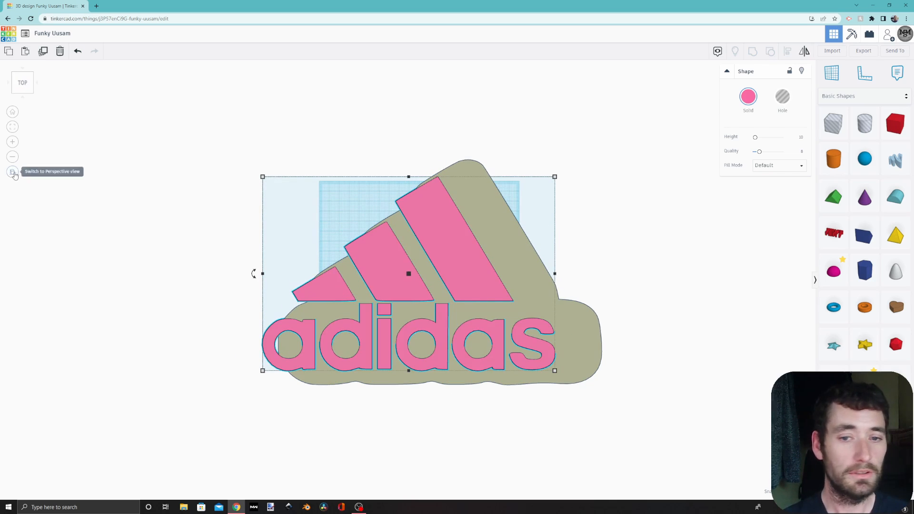
left_click_drag(210, 327, 156, 275)
mouse_move(395, 201)
left_mouse_down()
mouse_move(408, 218)
mouse_move(392, 208)
left_mouse_up()
left_click_drag(115, 349, 257, 286)
scroll(316, 326, "up", 4)
scroll(315, 327, "down", 3)
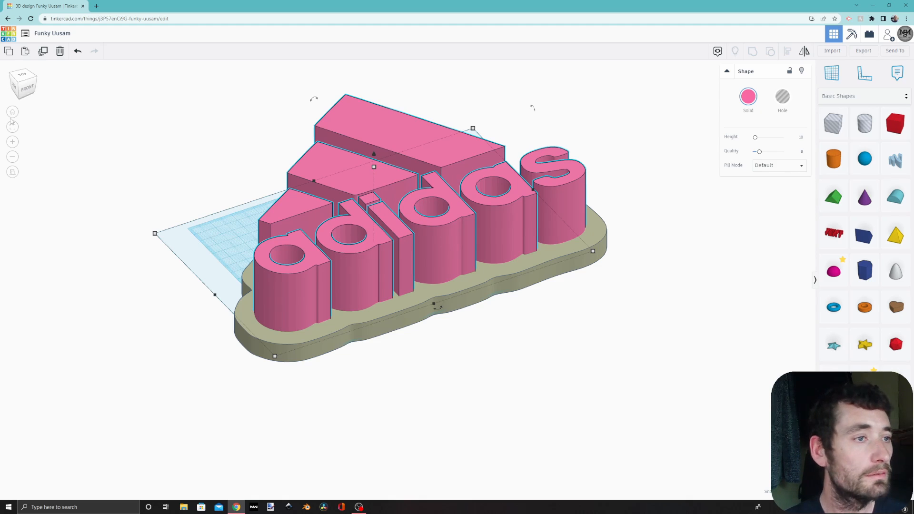
- Raise the foreground logo 8 mm above the workplane so its underside sits within the background plate's thickness
left_click(26, 90)
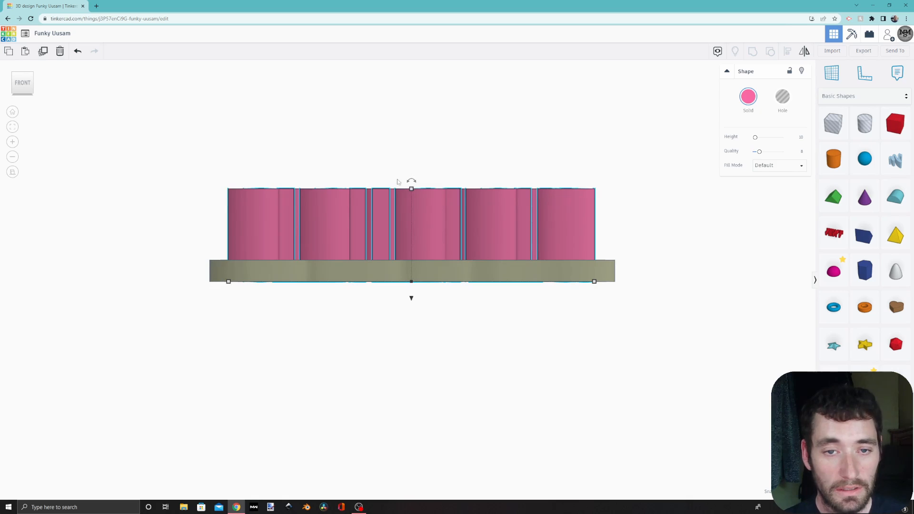
left_click_drag(412, 300, 412, 291)
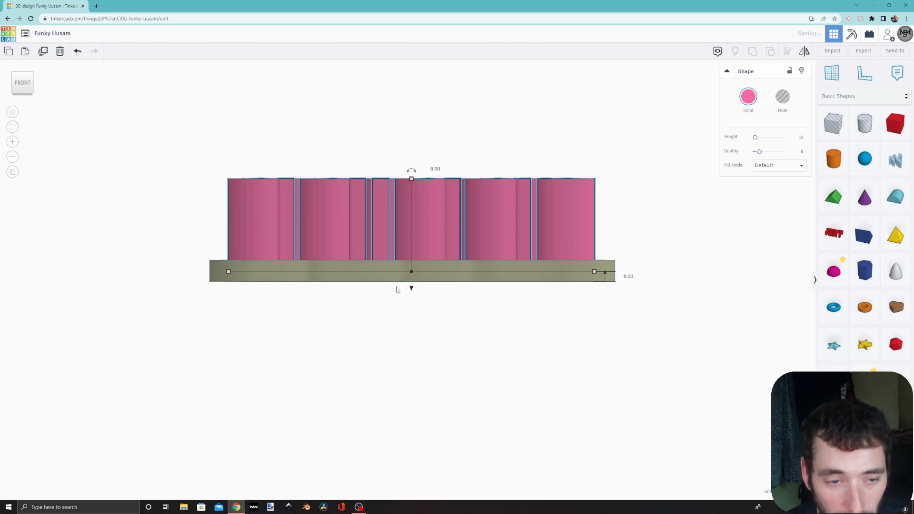
left_click_drag(256, 157, 315, 206)
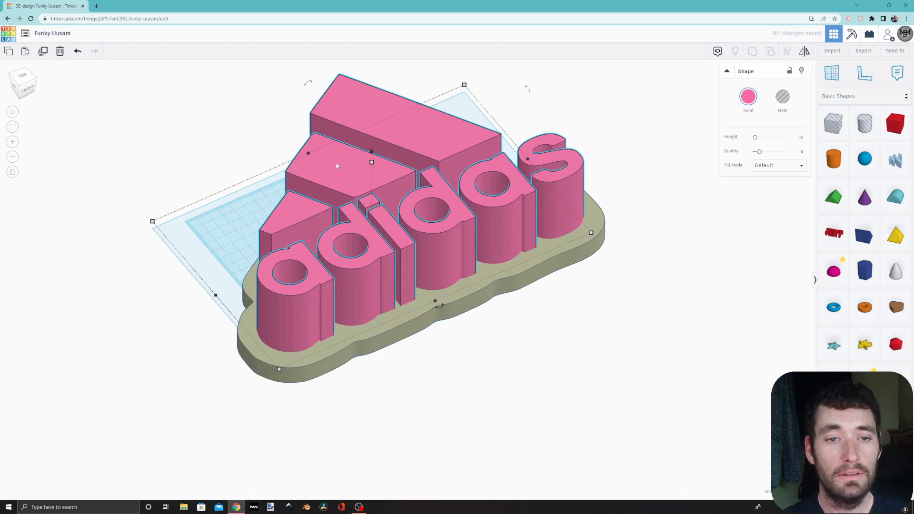
- Turn the foreground logo into a hole and group it with the background plate to cut the recess
left_click(776, 107)
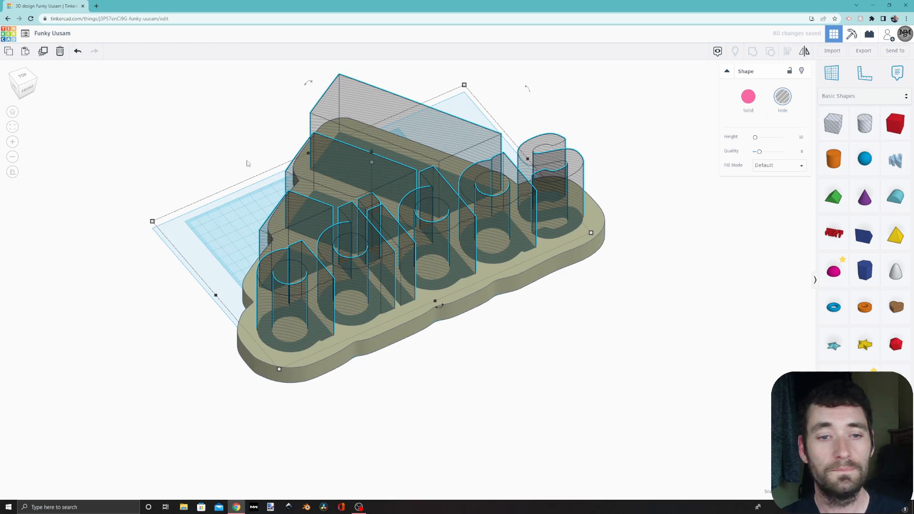
left_click_drag(191, 146, 521, 294)
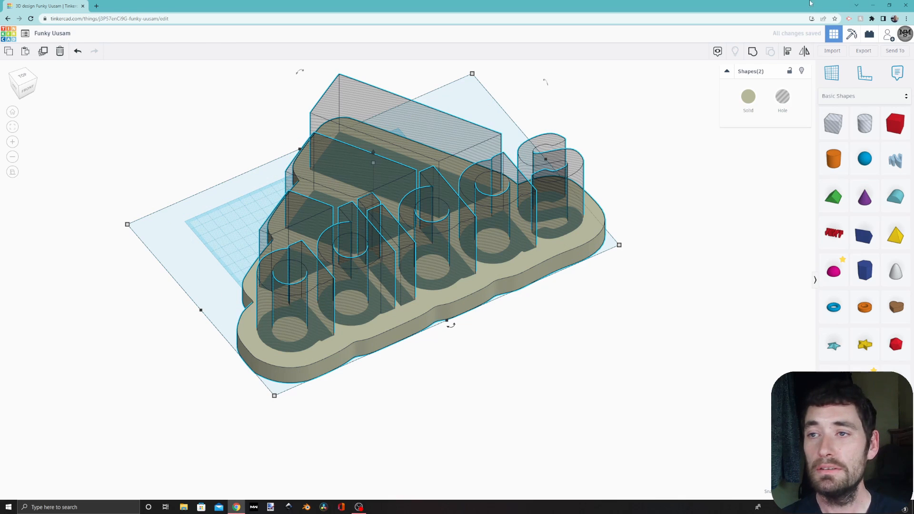
left_click(753, 53)
- Rotate the grouped logo plate to stand upright and lift it to 2 mm above the workplane
left_click_drag(685, 209, 607, 310)
left_click_drag(428, 147, 561, 242)
left_click_drag(544, 174, 571, 219)
left_click_drag(510, 281, 523, 294)
left_click_drag(436, 139, 457, 17)
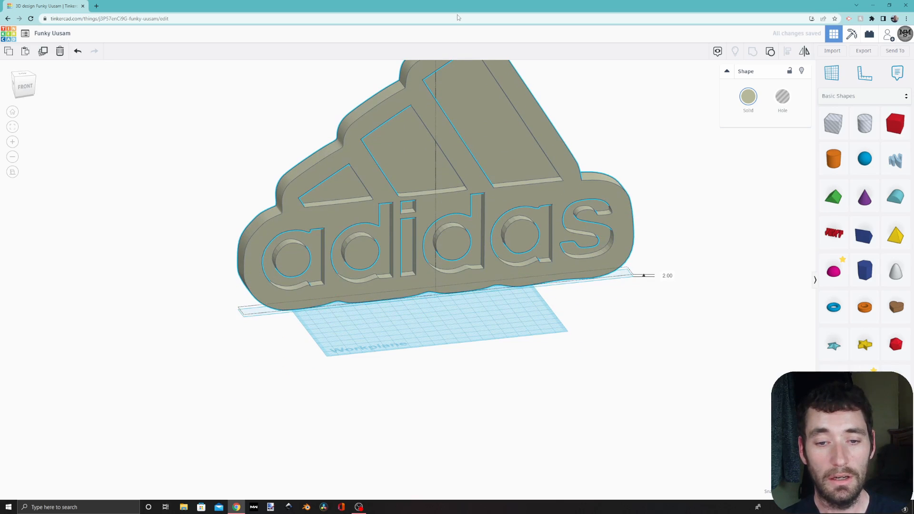
left_click_drag(439, 223, 313, 215)
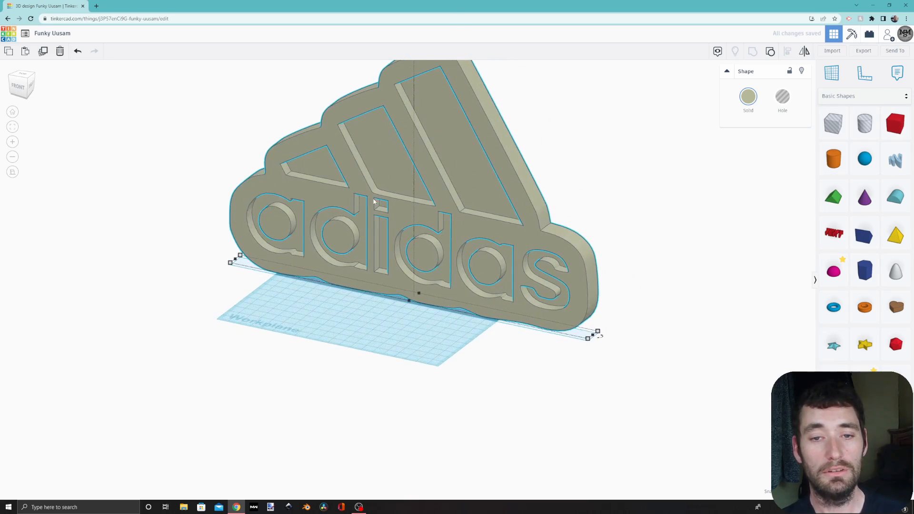